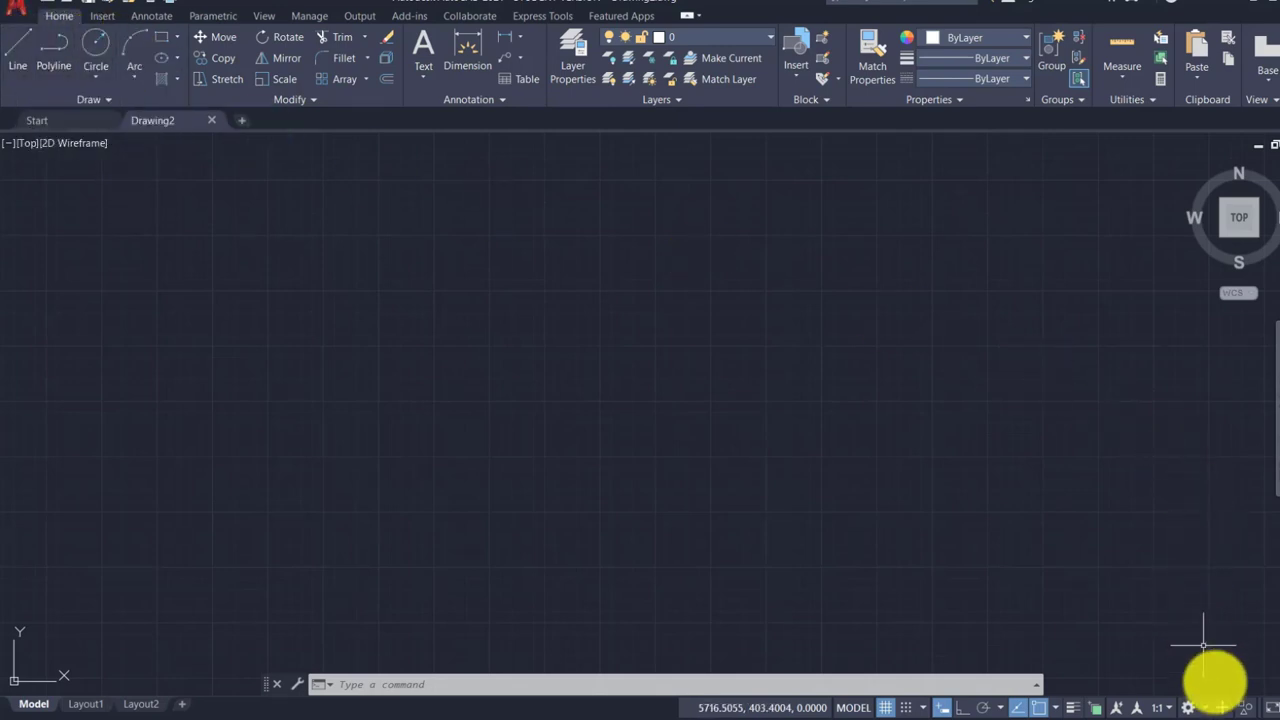
Check in the workspace list that Drafting & Annotation is the active workspace.
{"action": "left_click", "coordinate": [1207, 708]}
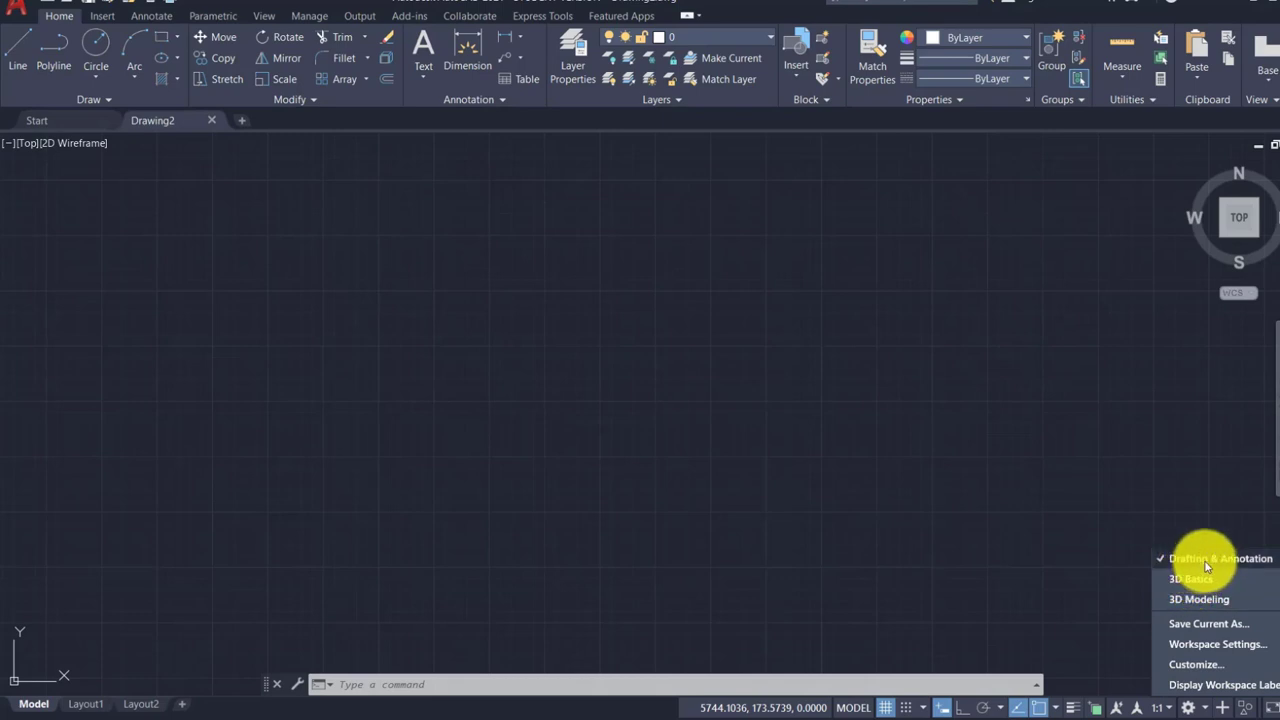
{"action": "left_click", "coordinate": [17, 46]}
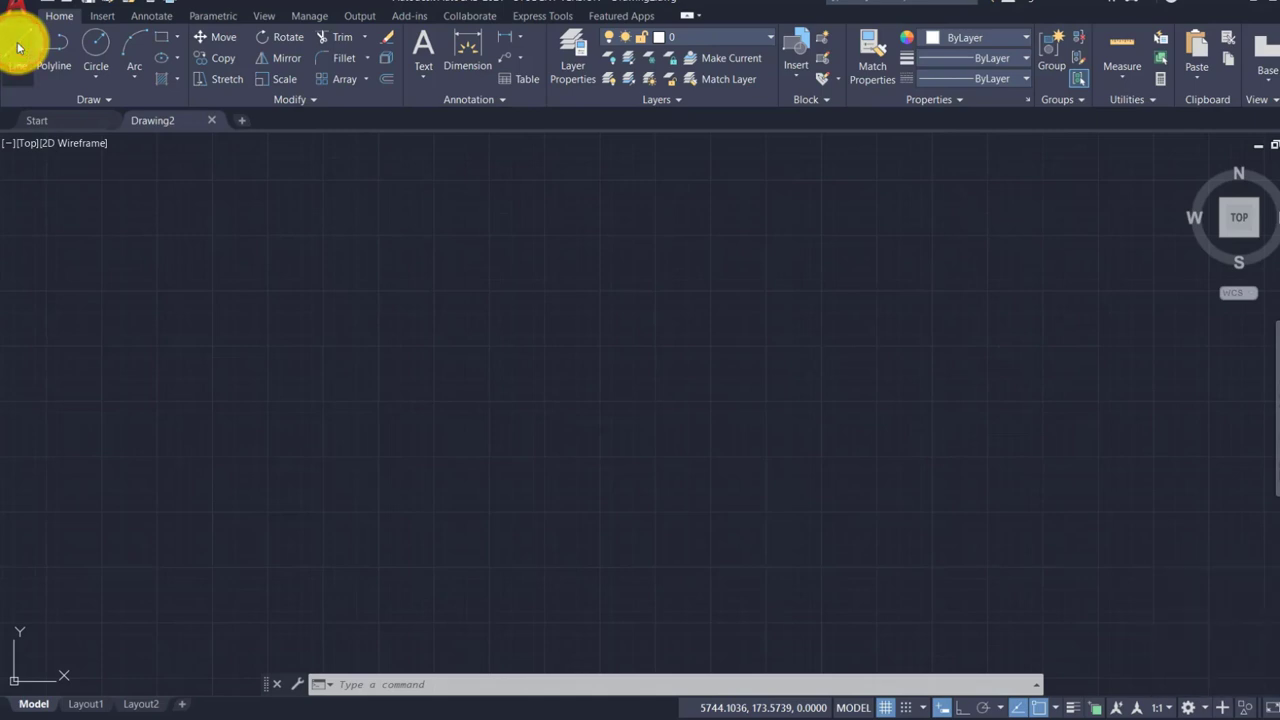
Switch Dynamic Input off and back on while the Line command runs, and review the status bar customization options.
{"action": "left_click", "coordinate": [8, 56]}
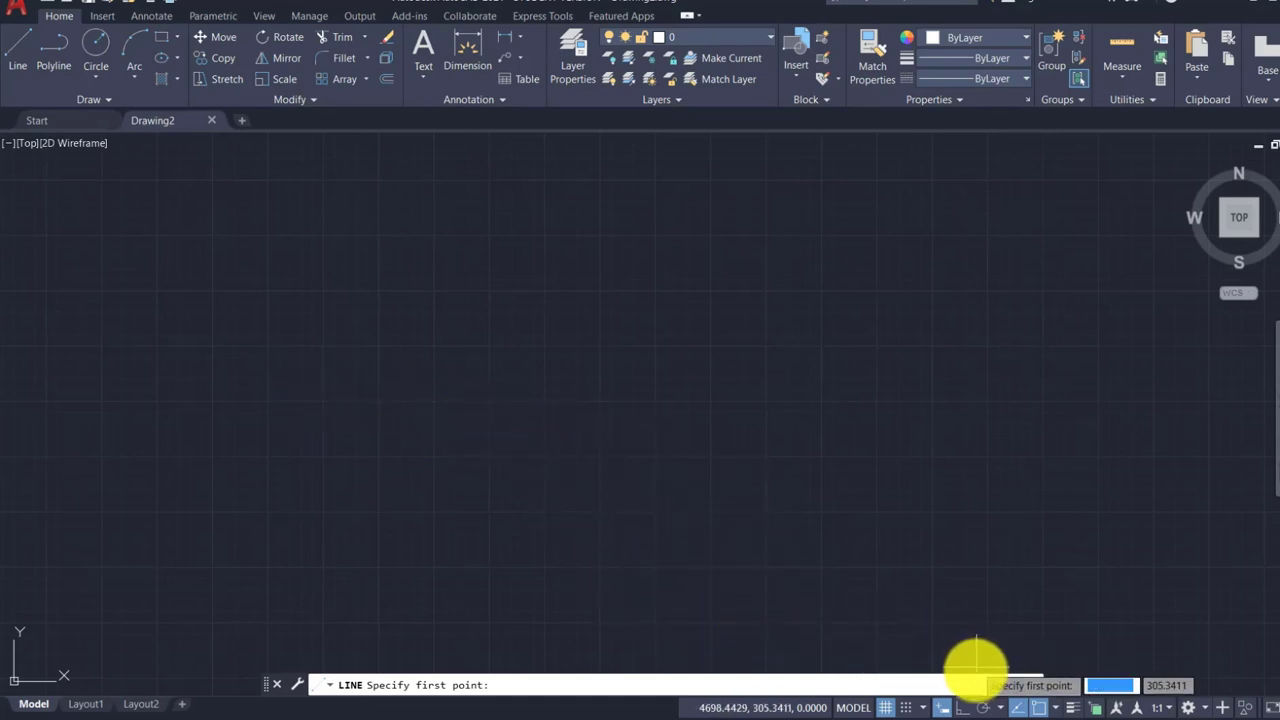
{"action": "left_click", "coordinate": [945, 707]}
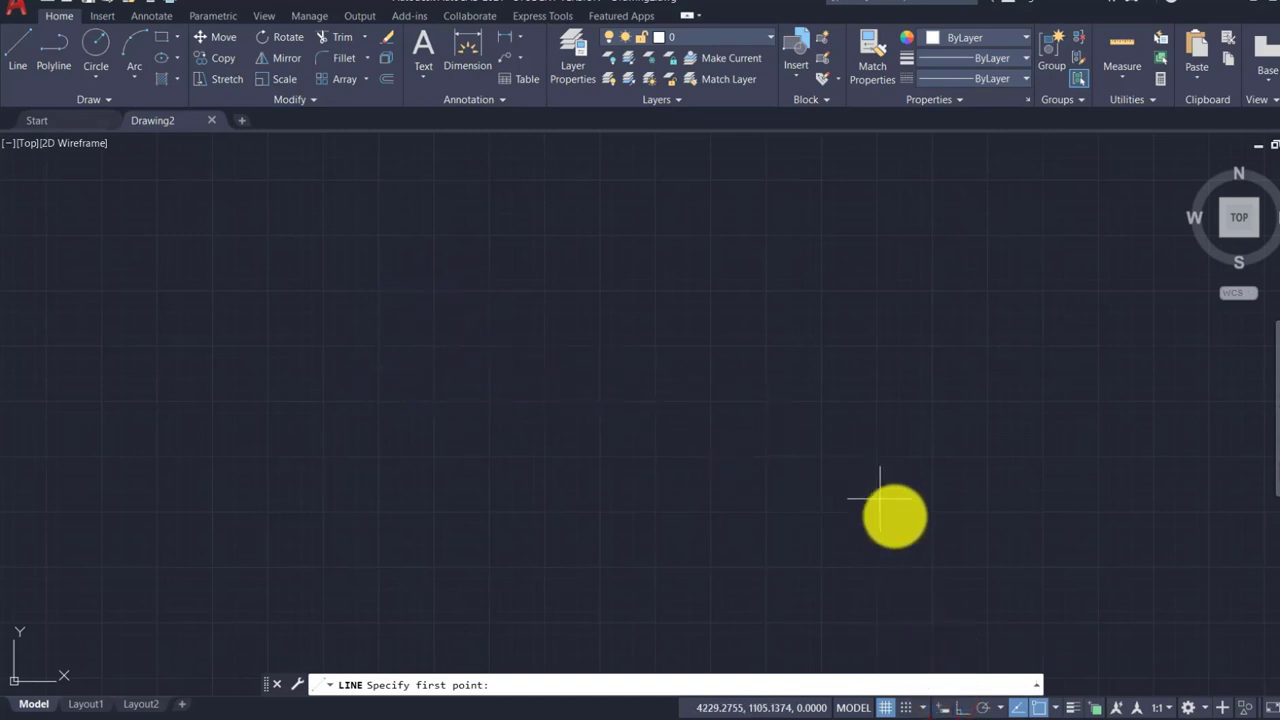
{"action": "left_click", "coordinate": [946, 708]}
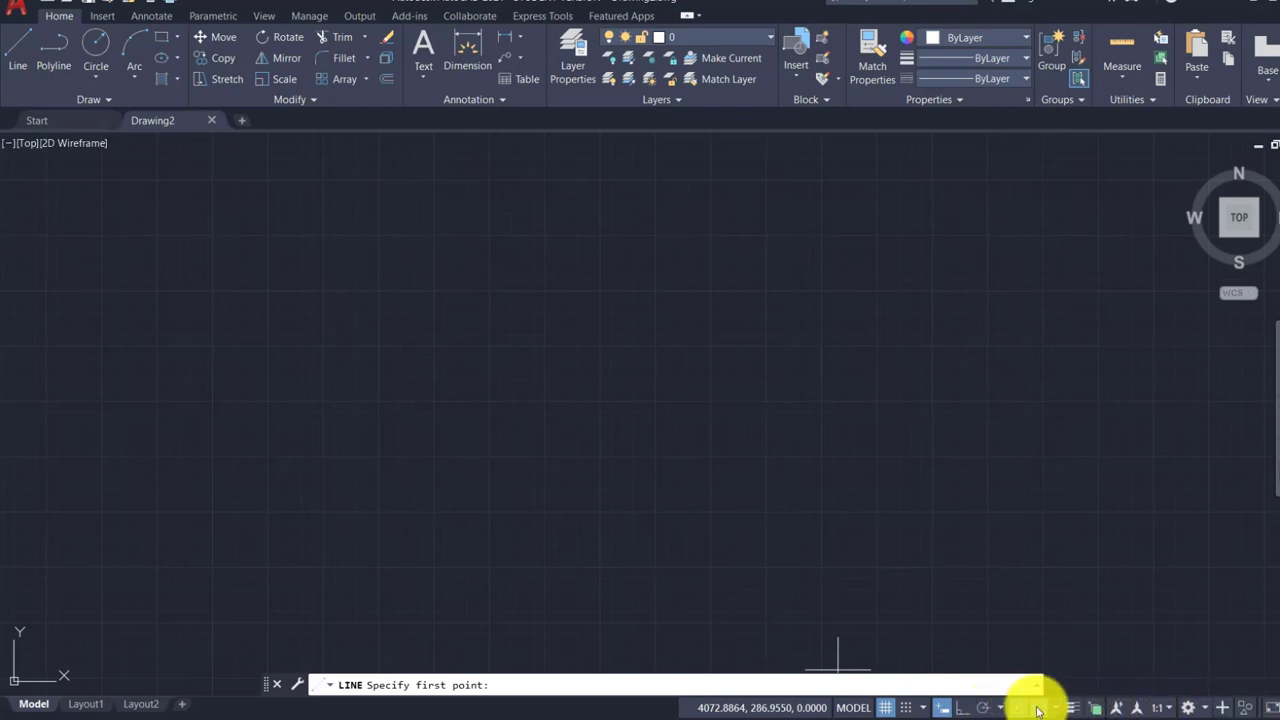
{"action": "left_click", "coordinate": [943, 708]}
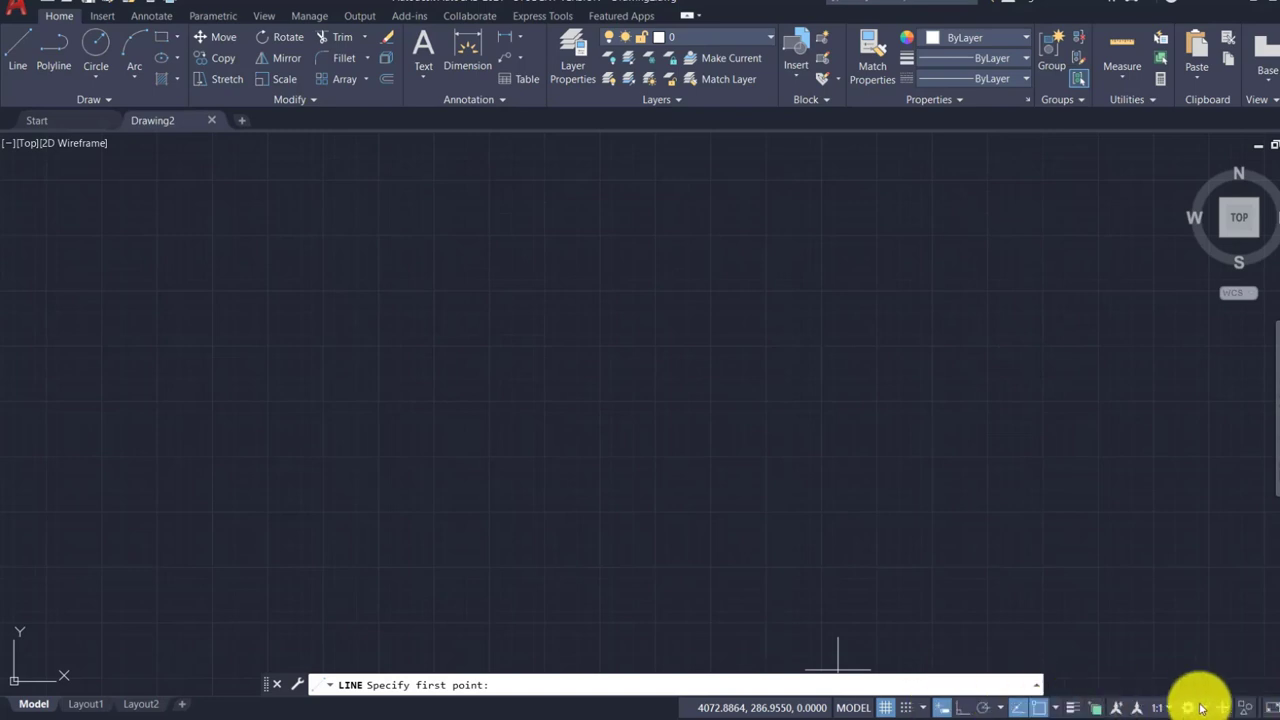
{"action": "left_click", "coordinate": [1268, 706]}
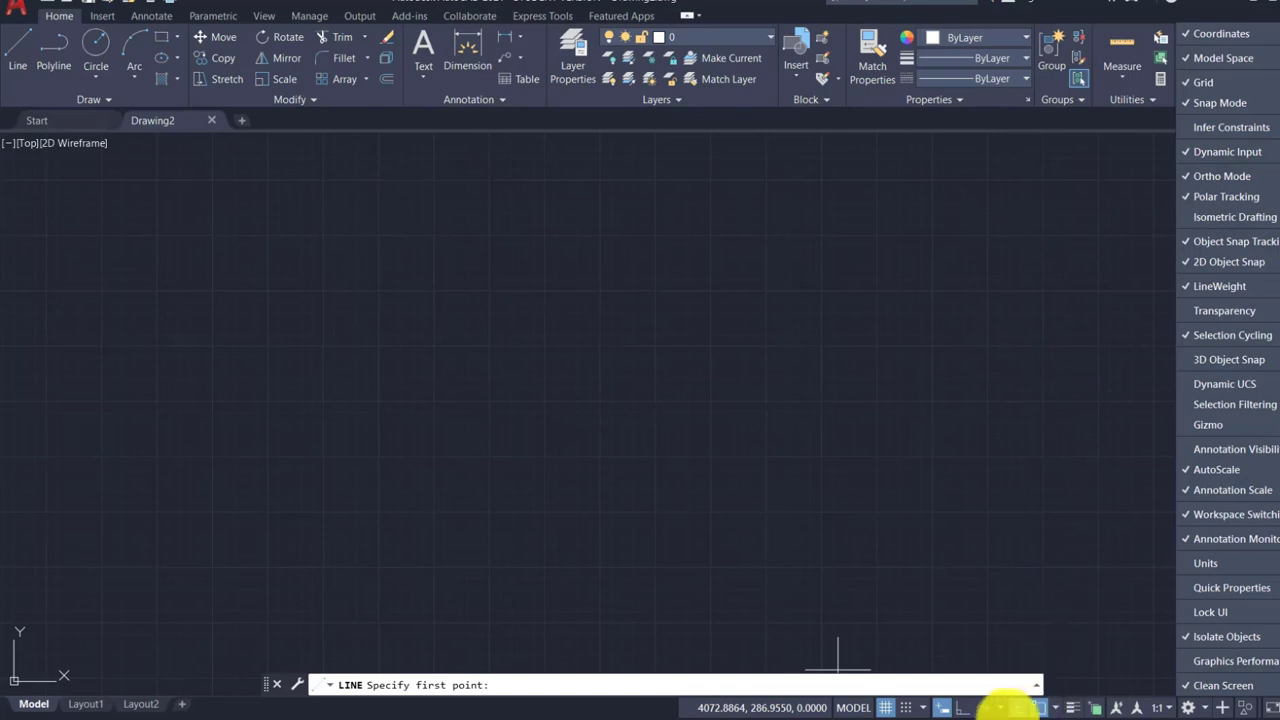
{"action": "left_click", "coordinate": [941, 707]}
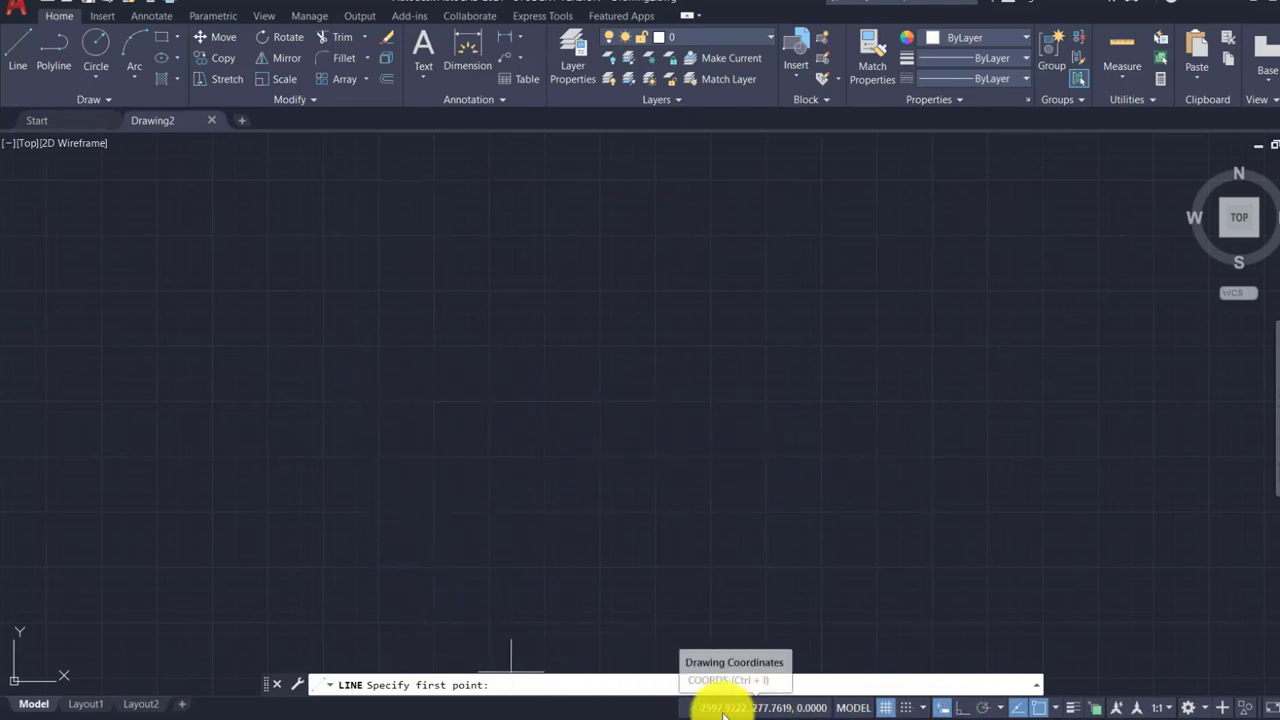
Start a line in the empty drawing with a 50-unit segment rising to the right at about 23°.
{"action": "left_click", "coordinate": [20, 50]}
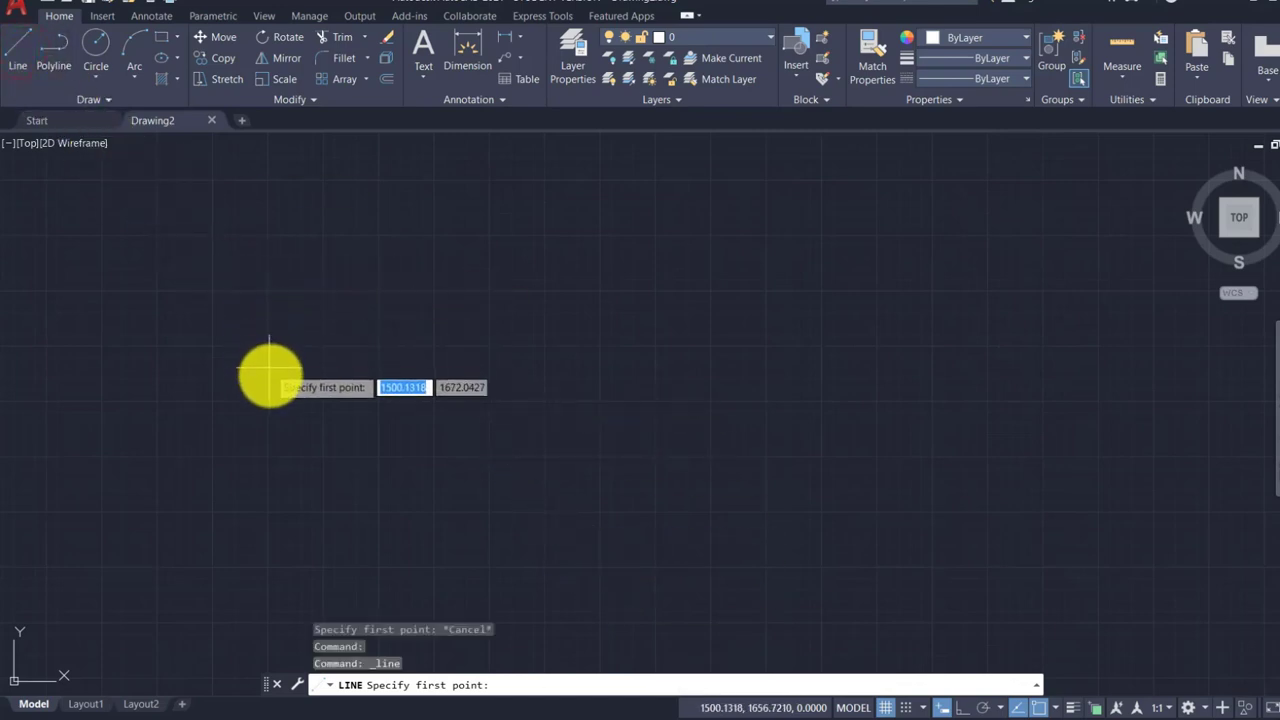
{"action": "left_click", "coordinate": [262, 485]}
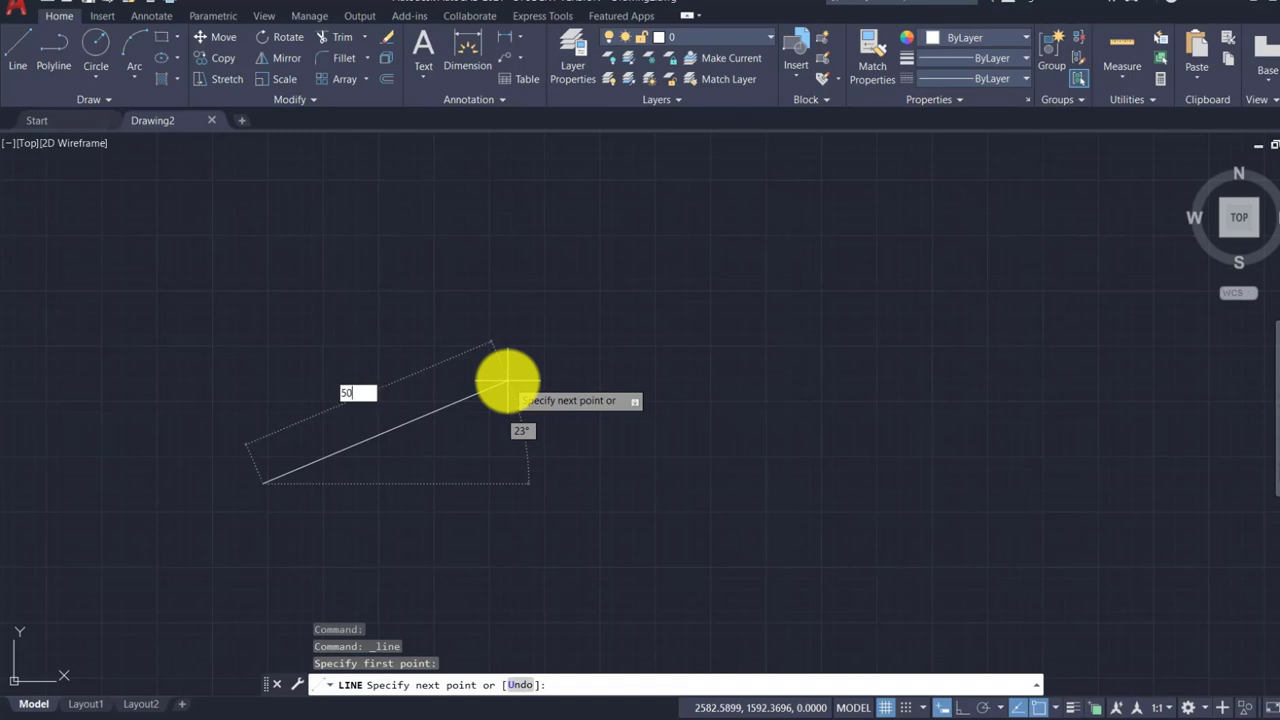
{"action": "key", "text": "Return"}
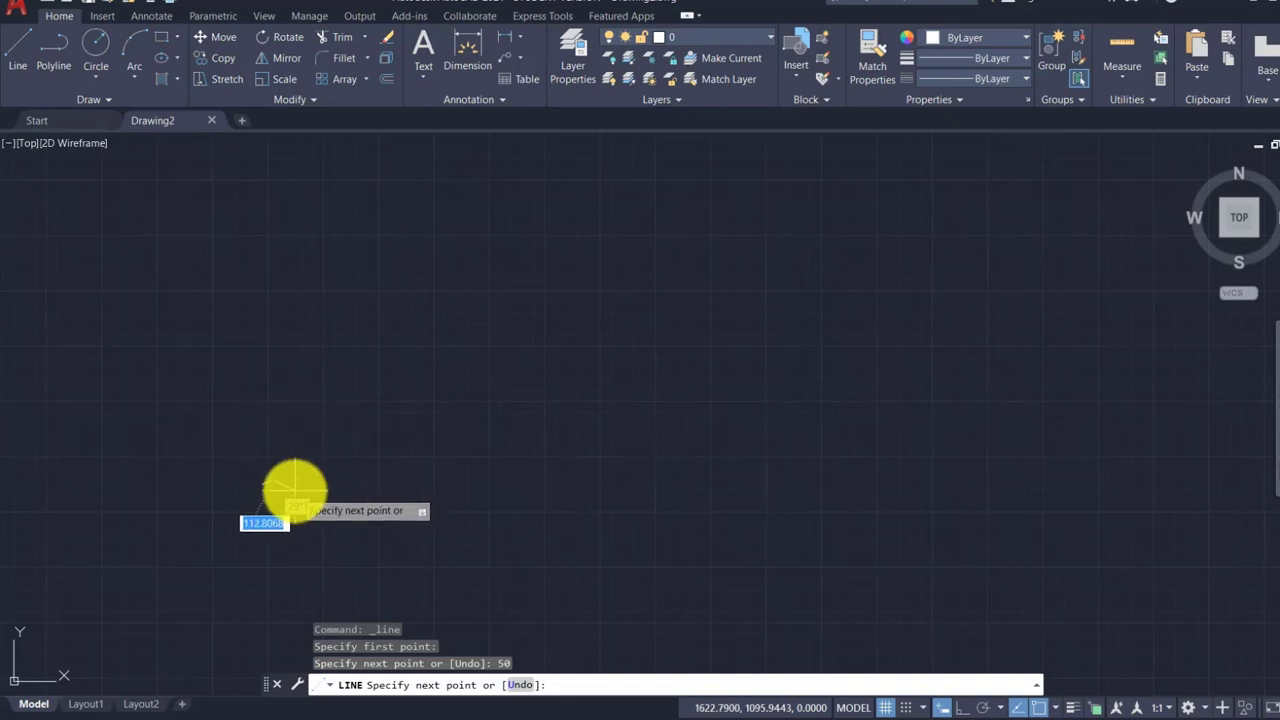
Continue the line from the 50-unit segment's end with a 25-unit segment at about 34°.
{"action": "middle_click_drag", "start_coordinate": [294, 491], "coordinate": [638, 484]}
{"action": "scroll", "coordinate": [610, 482], "scroll_direction": "up", "scroll_amount": 6}
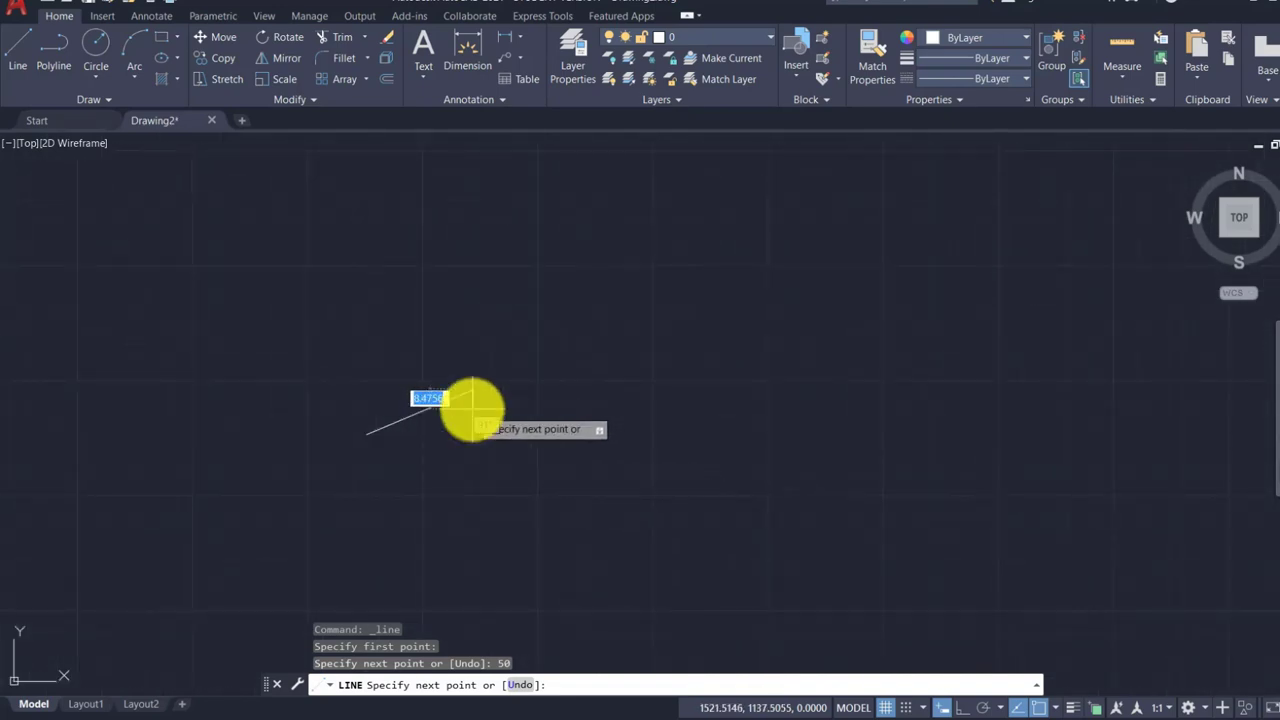
{"action": "middle_click_drag", "start_coordinate": [471, 409], "coordinate": [495, 541]}
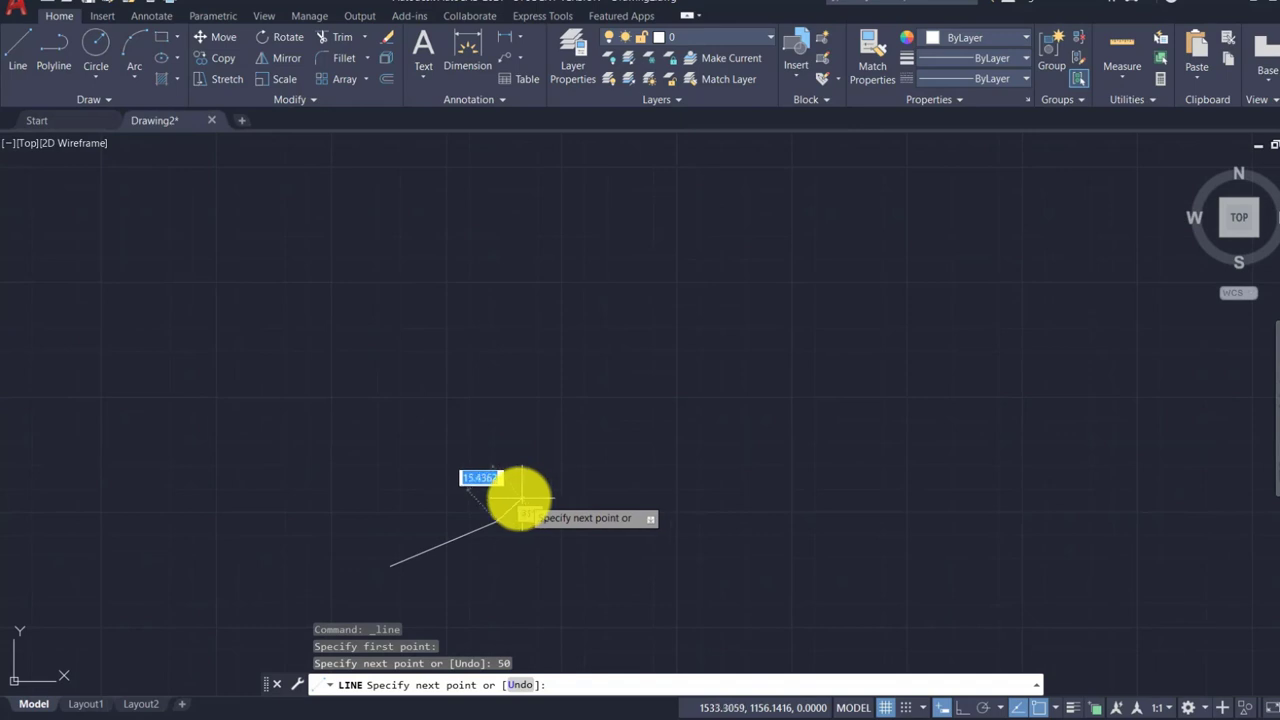
{"action": "scroll", "coordinate": [514, 494], "scroll_direction": "up", "scroll_amount": 5}
{"action": "middle_click_drag", "start_coordinate": [541, 483], "coordinate": [649, 394]}
{"action": "scroll", "coordinate": [629, 443], "scroll_direction": "down", "scroll_amount": 3}
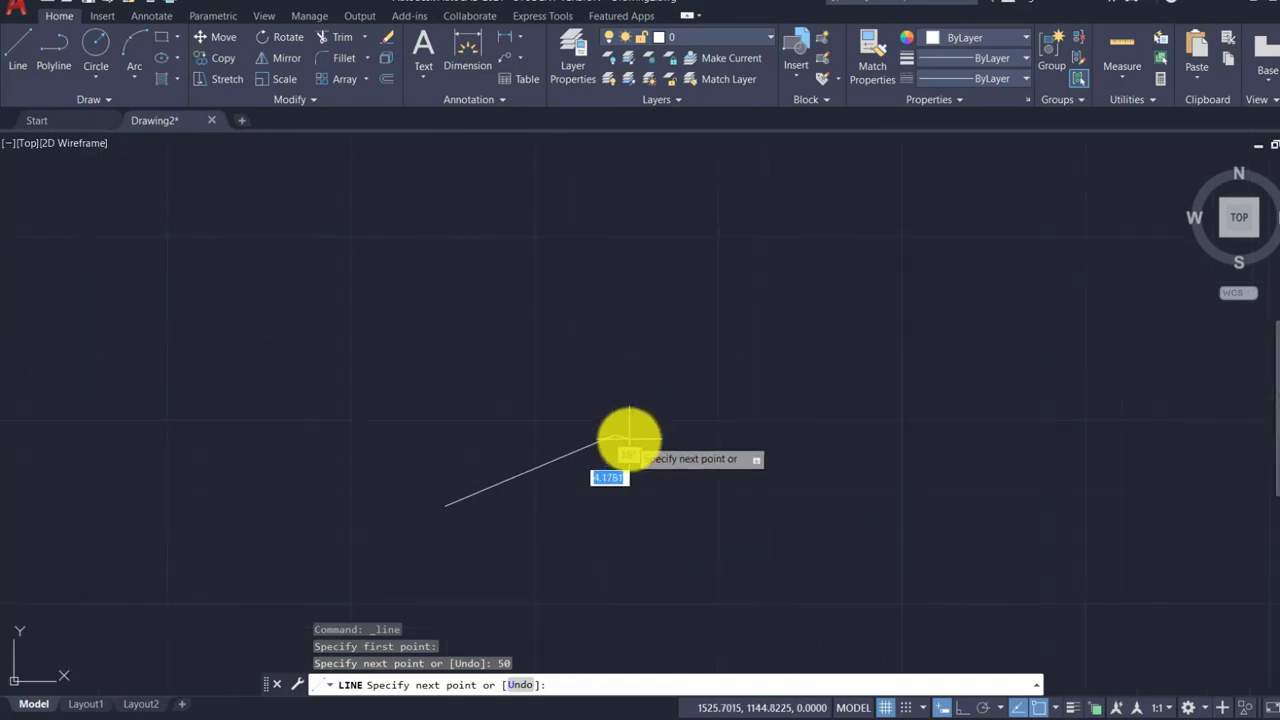
{"action": "middle_click_drag", "start_coordinate": [629, 443], "coordinate": [627, 497]}
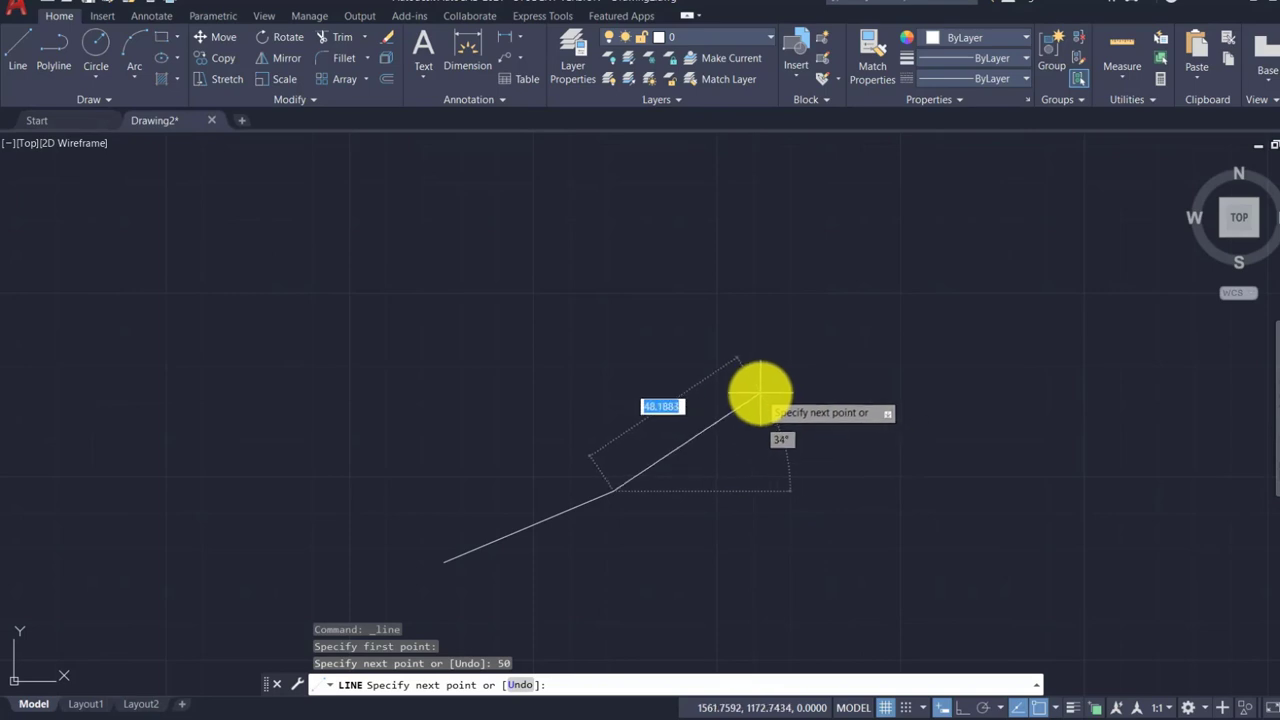
{"action": "key", "text": "Return"}
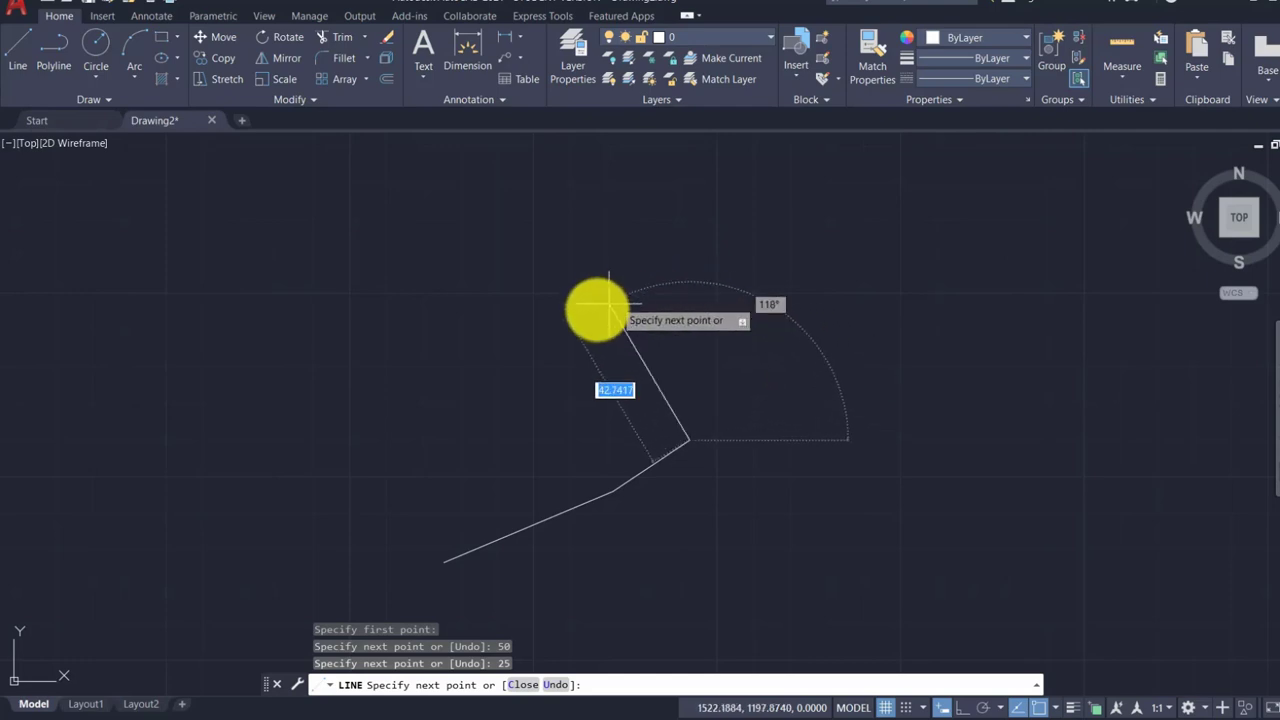
Add five freehand segments leading around counterclockwise to the line's start point and finish the closed polygon.
{"action": "left_click", "coordinate": [564, 319]}
{"action": "left_click", "coordinate": [308, 277]}
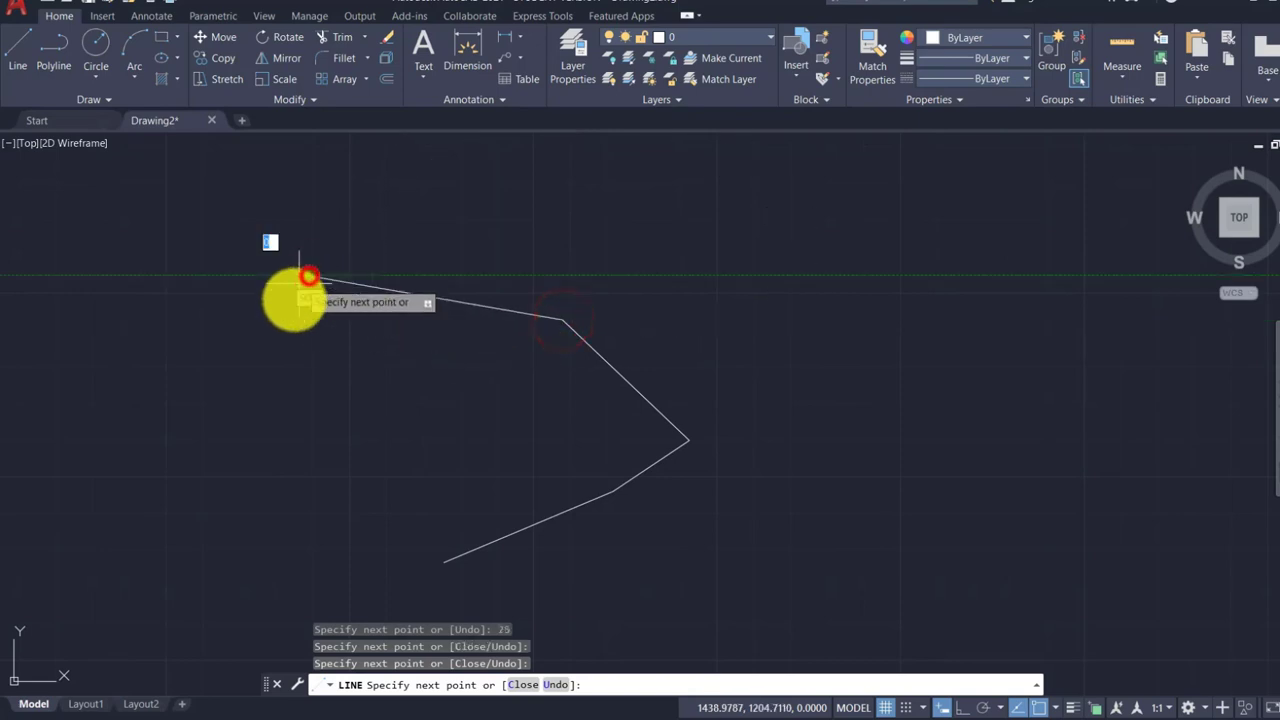
{"action": "left_click", "coordinate": [275, 399]}
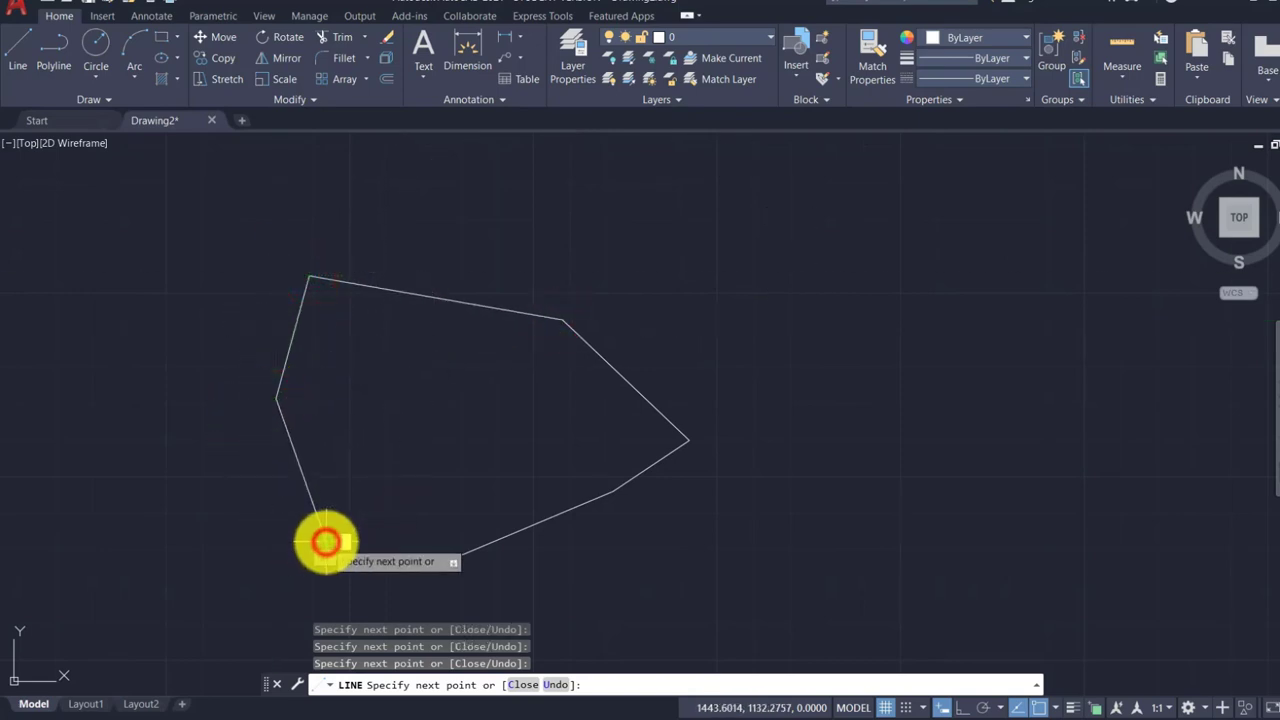
{"action": "left_click", "coordinate": [326, 542]}
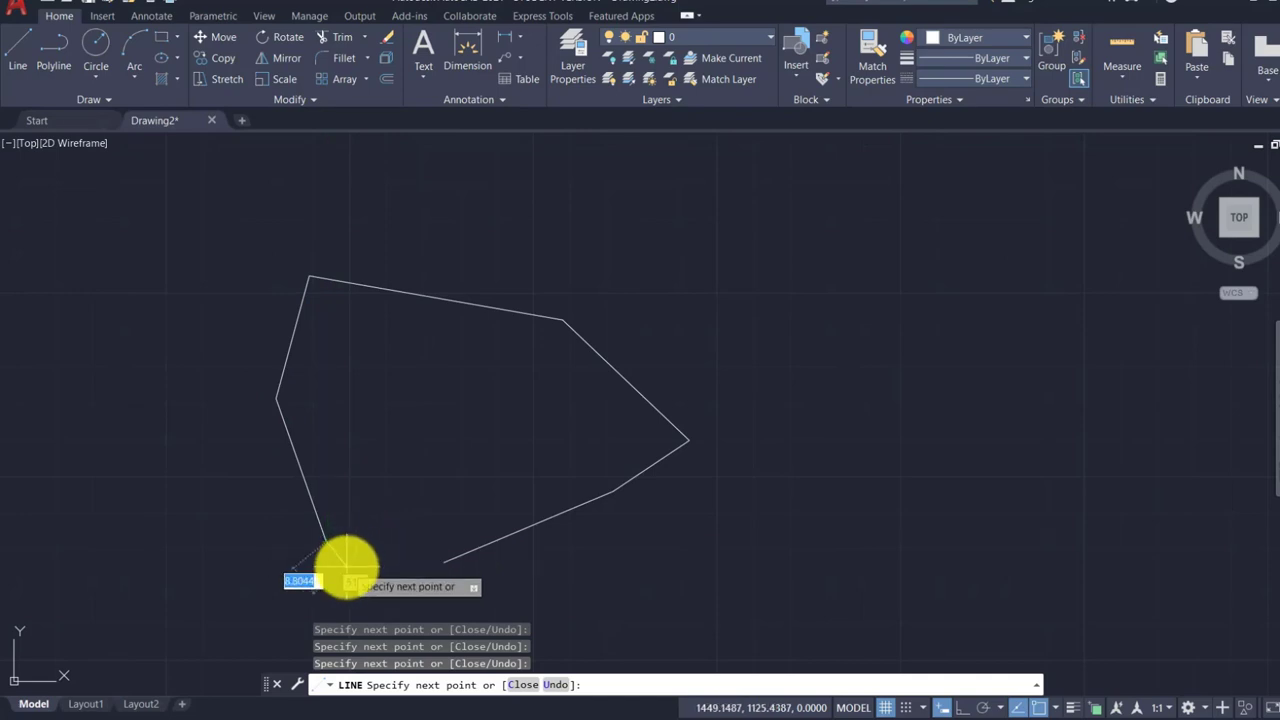
{"action": "left_click", "coordinate": [444, 563]}
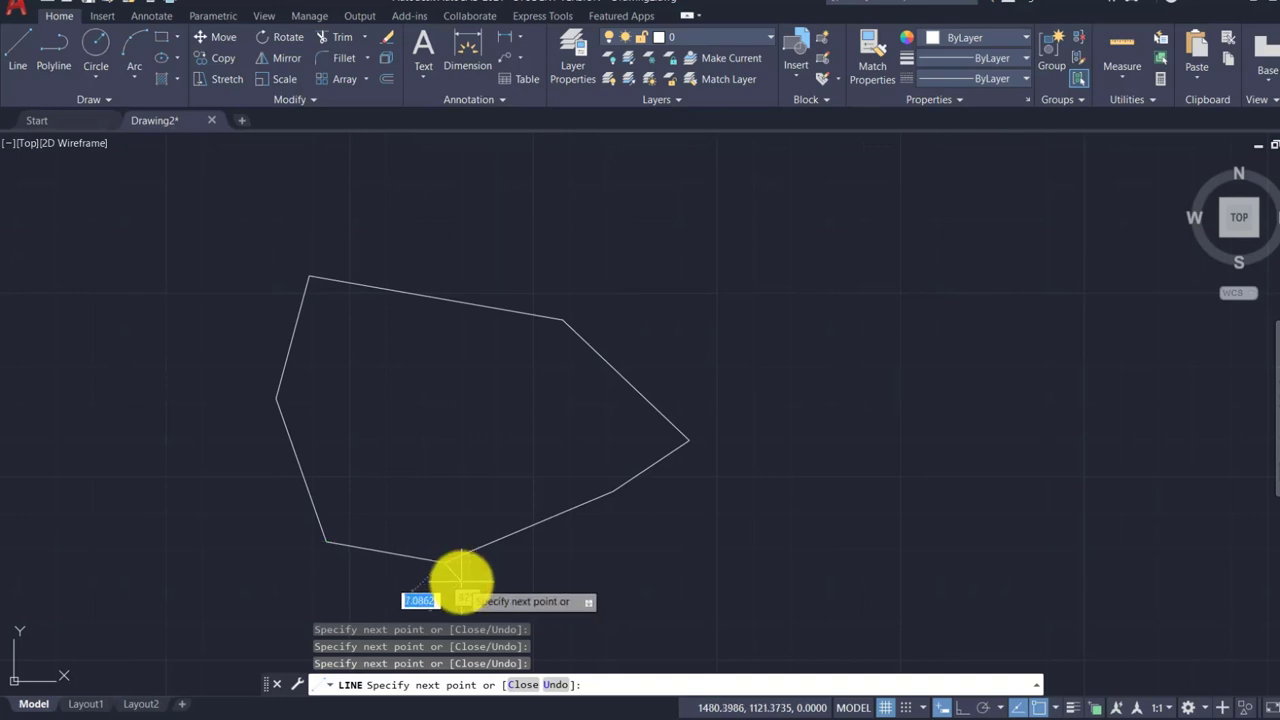
{"action": "key", "text": "Return"}
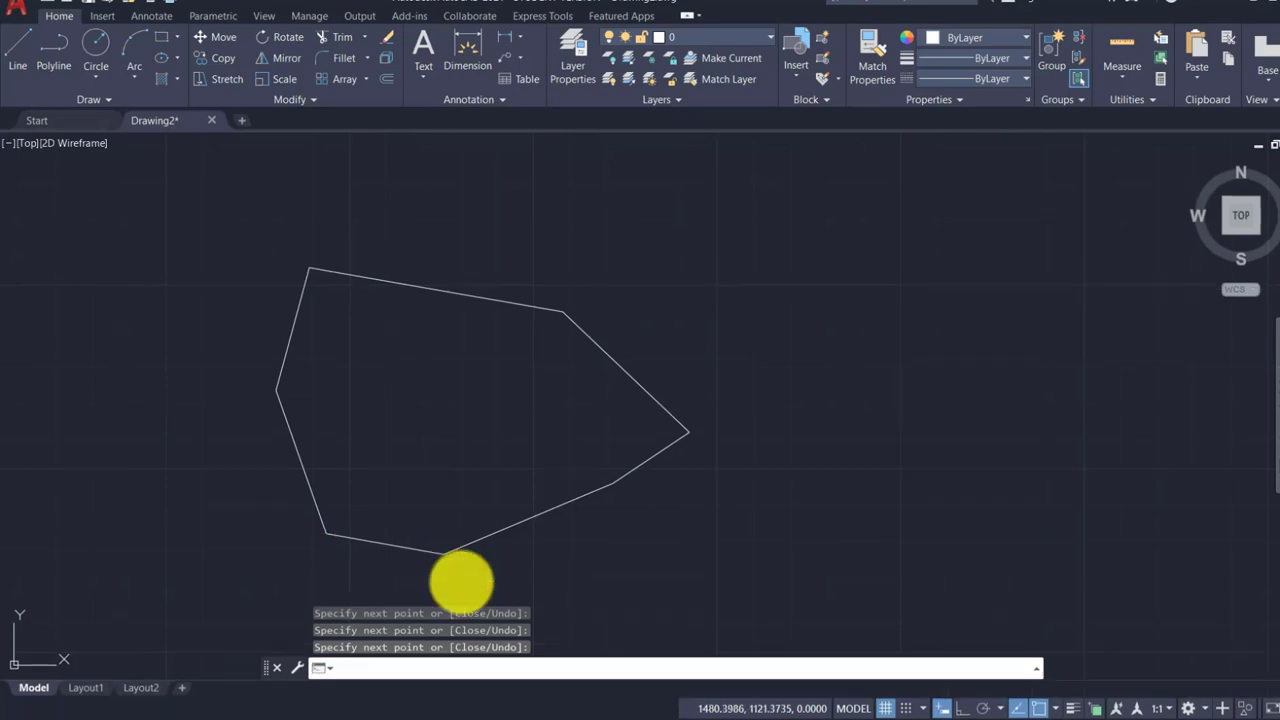
Draw a six-sided outline of freehand lines to the right of the first polygon, completing it with the Close option.
{"action": "left_click", "coordinate": [15, 42]}
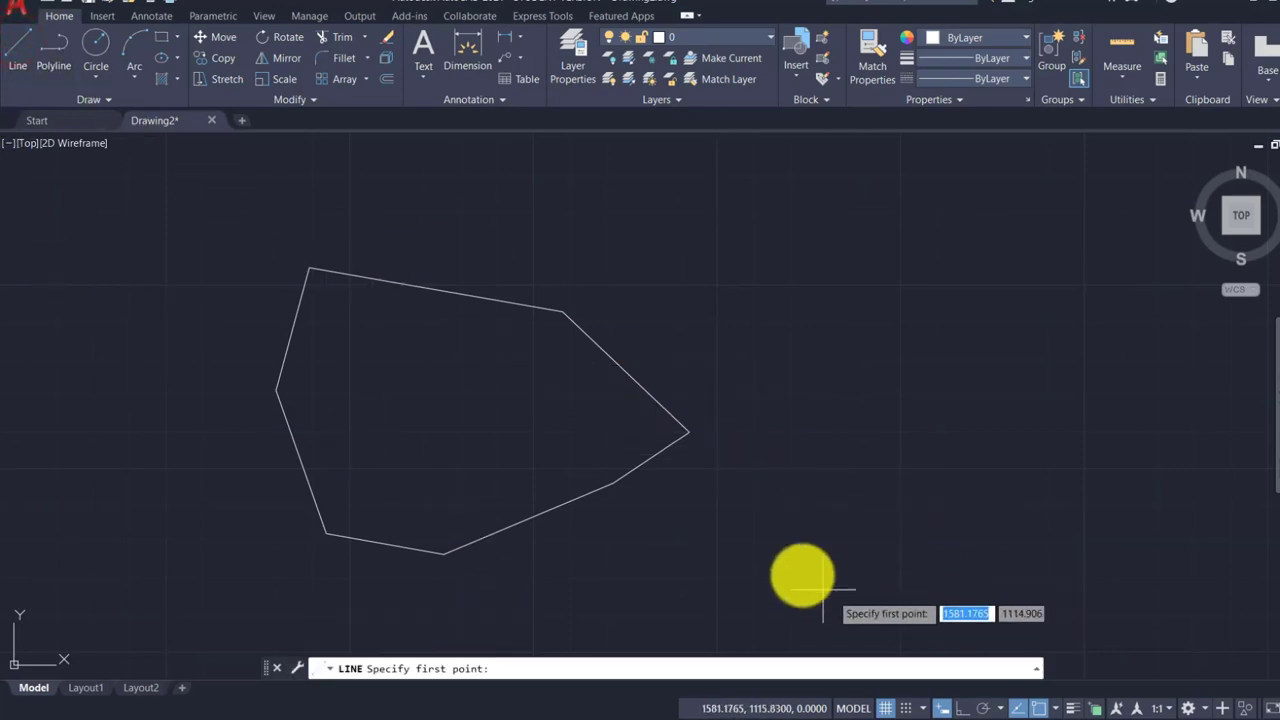
{"action": "left_click", "coordinate": [779, 557]}
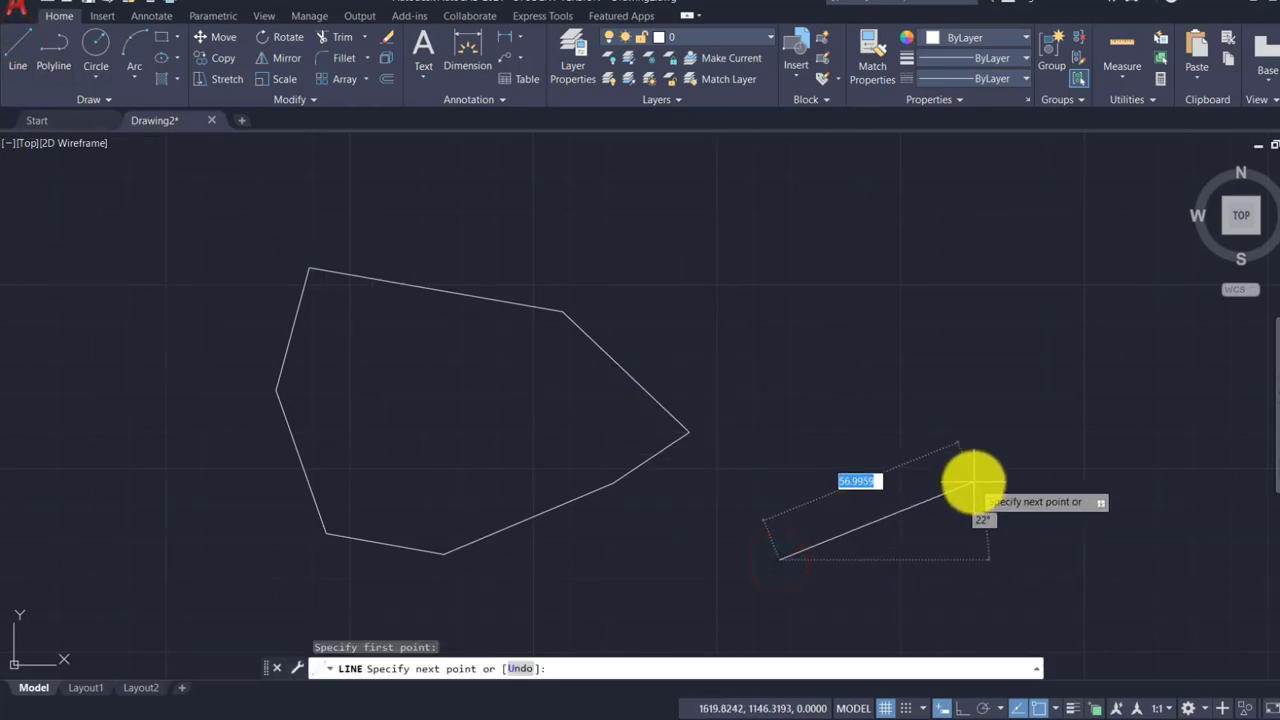
{"action": "left_click", "coordinate": [937, 437]}
{"action": "left_click", "coordinate": [1061, 524]}
{"action": "left_click", "coordinate": [1131, 425]}
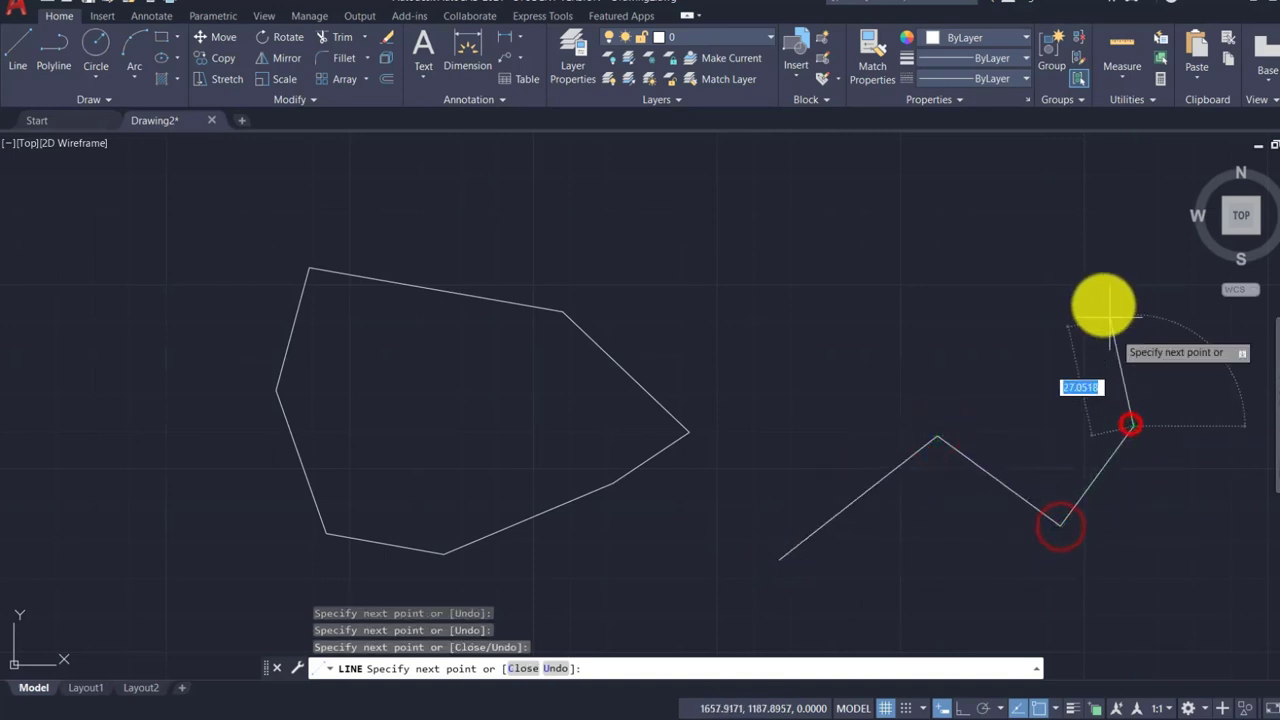
{"action": "left_click", "coordinate": [1034, 231]}
{"action": "left_click", "coordinate": [926, 239]}
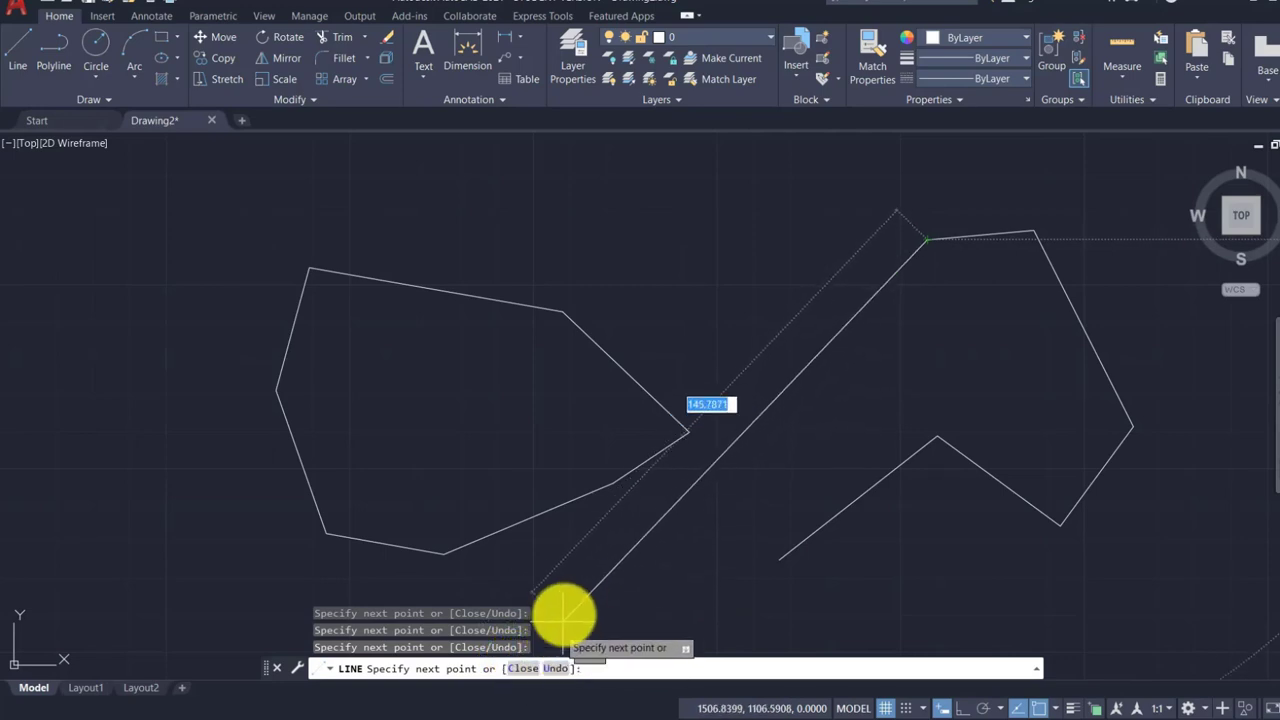
{"action": "left_click", "coordinate": [524, 670]}
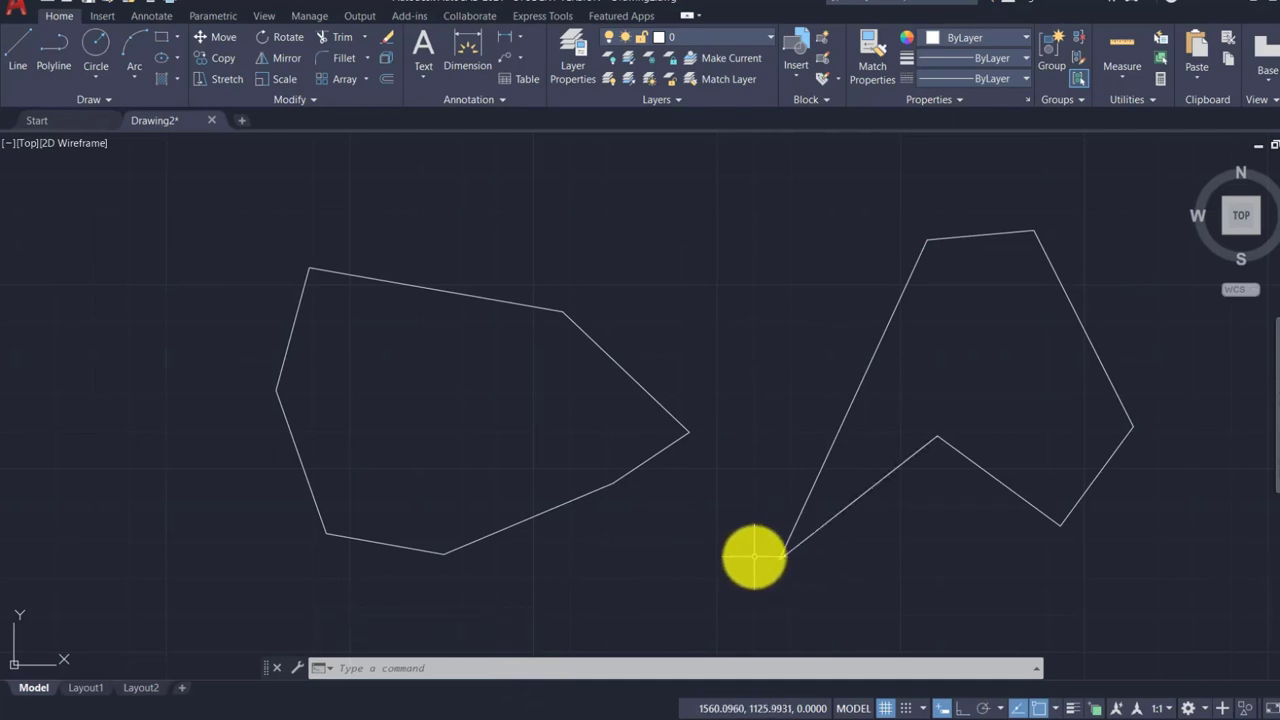
Draw a chain of five freehand line segments above and between the two closed shapes.
{"action": "left_click", "coordinate": [30, 45]}
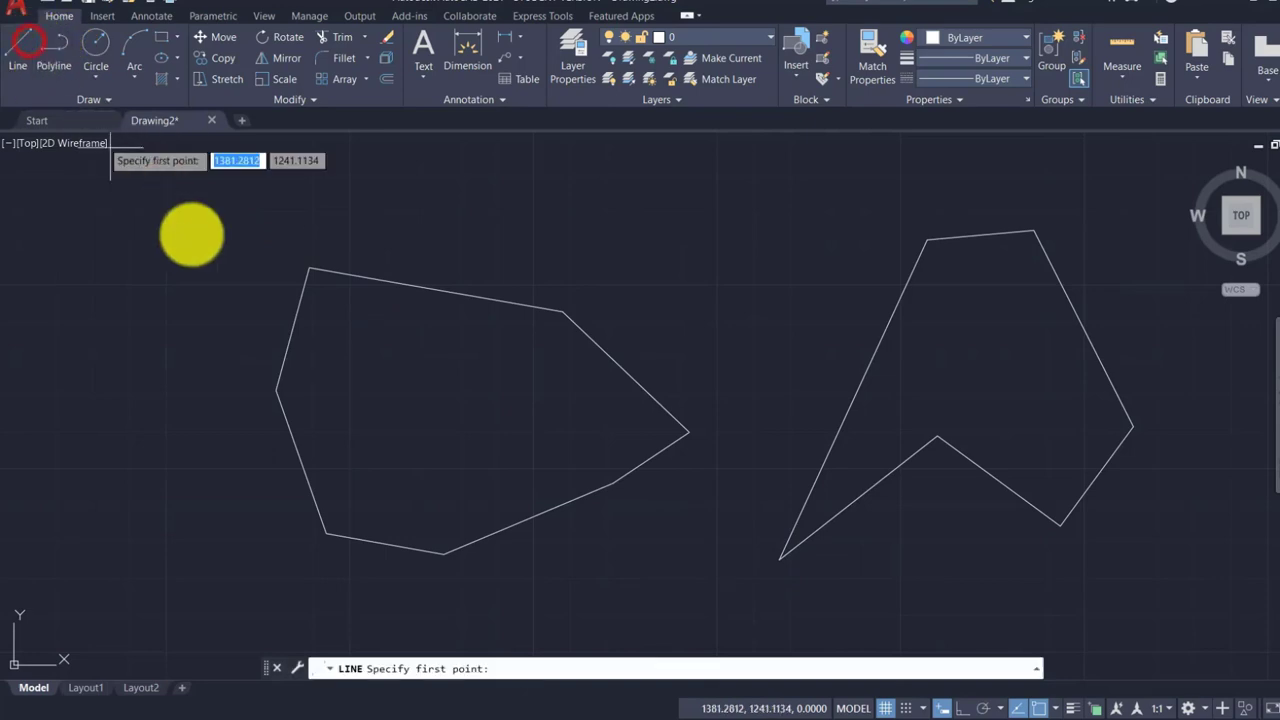
{"action": "left_click", "coordinate": [691, 322]}
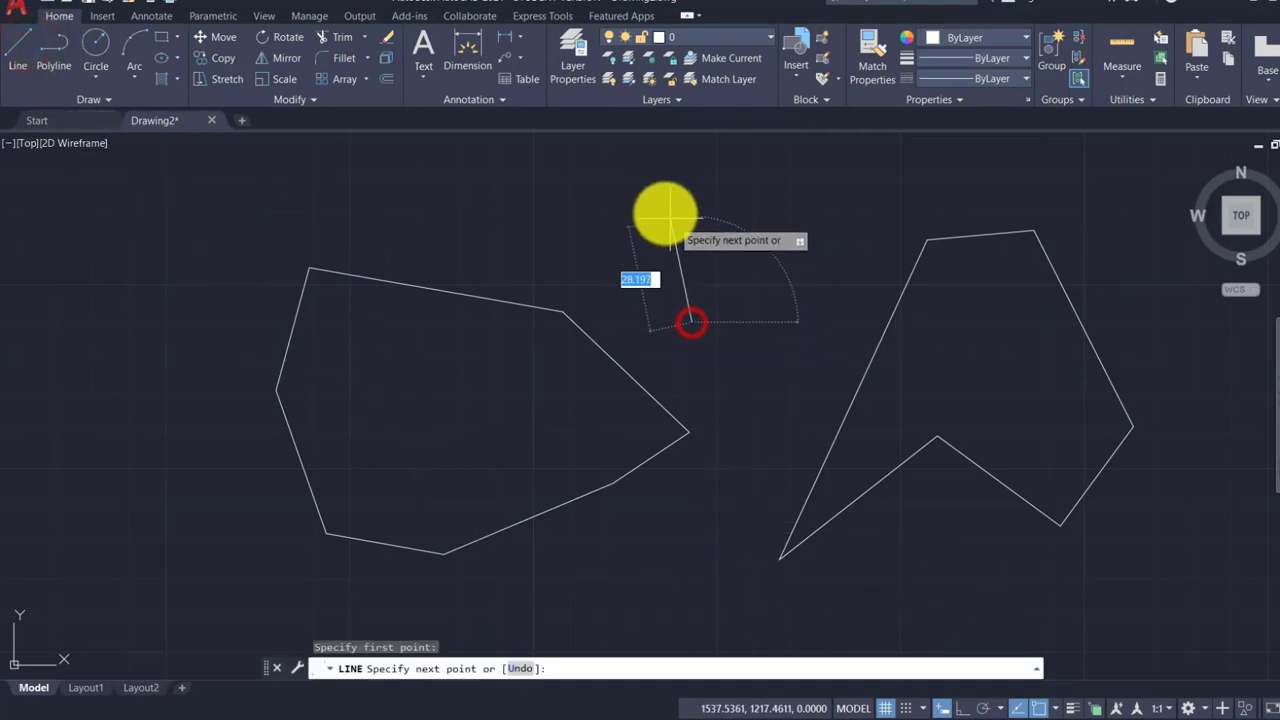
{"action": "left_click", "coordinate": [663, 209]}
{"action": "left_click", "coordinate": [538, 180]}
{"action": "left_click", "coordinate": [497, 213]}
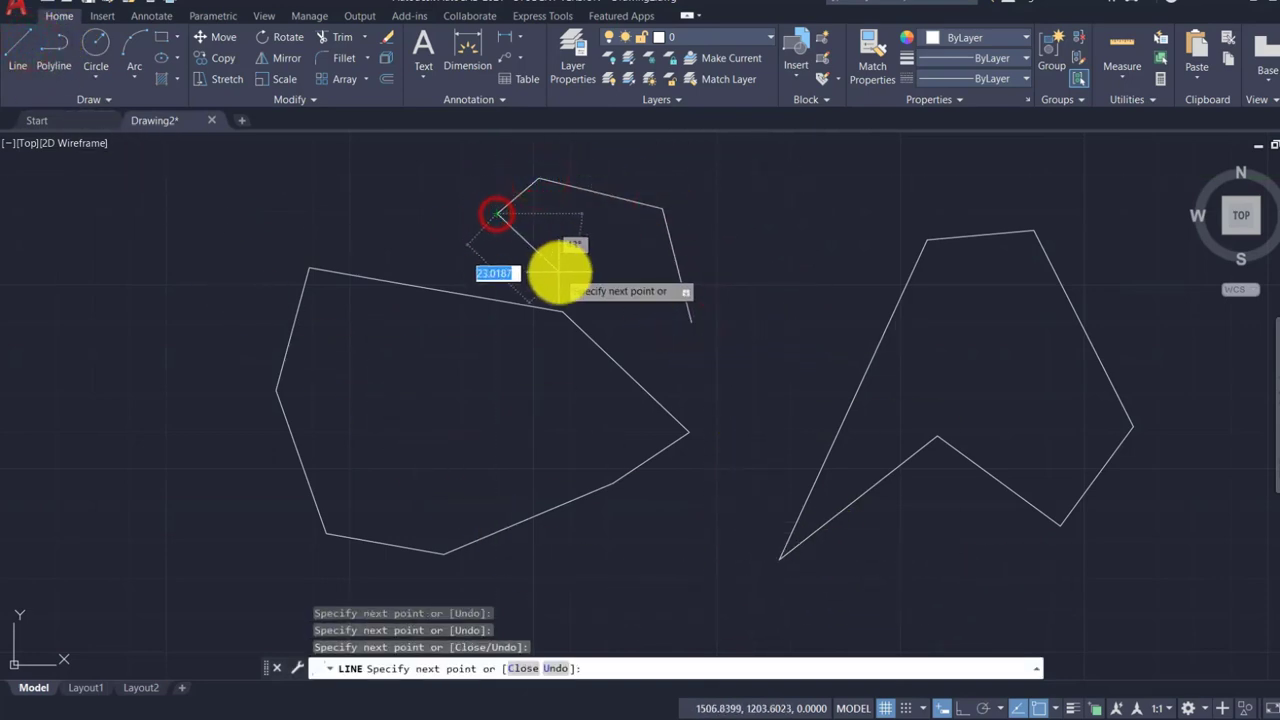
{"action": "left_click", "coordinate": [565, 272]}
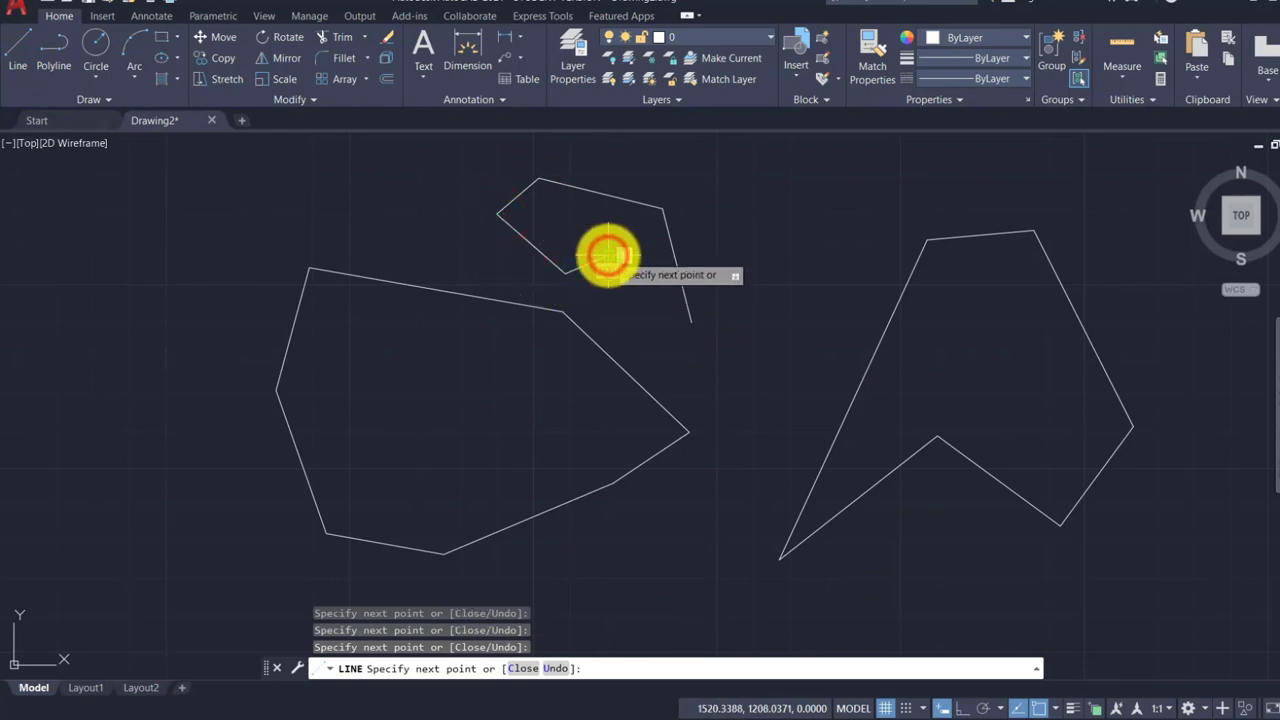
{"action": "left_click", "coordinate": [607, 257]}
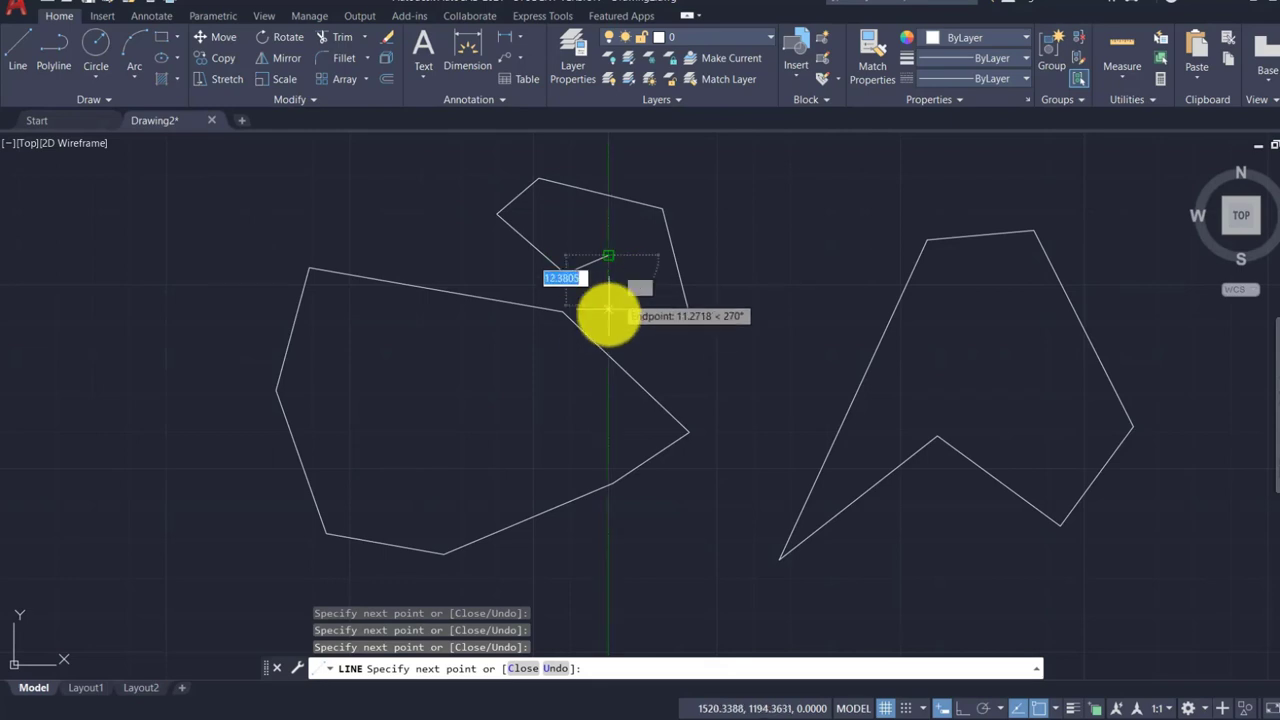
Undo the last three segments of the chain without leaving the Line command.
{"action": "left_click", "coordinate": [560, 669]}
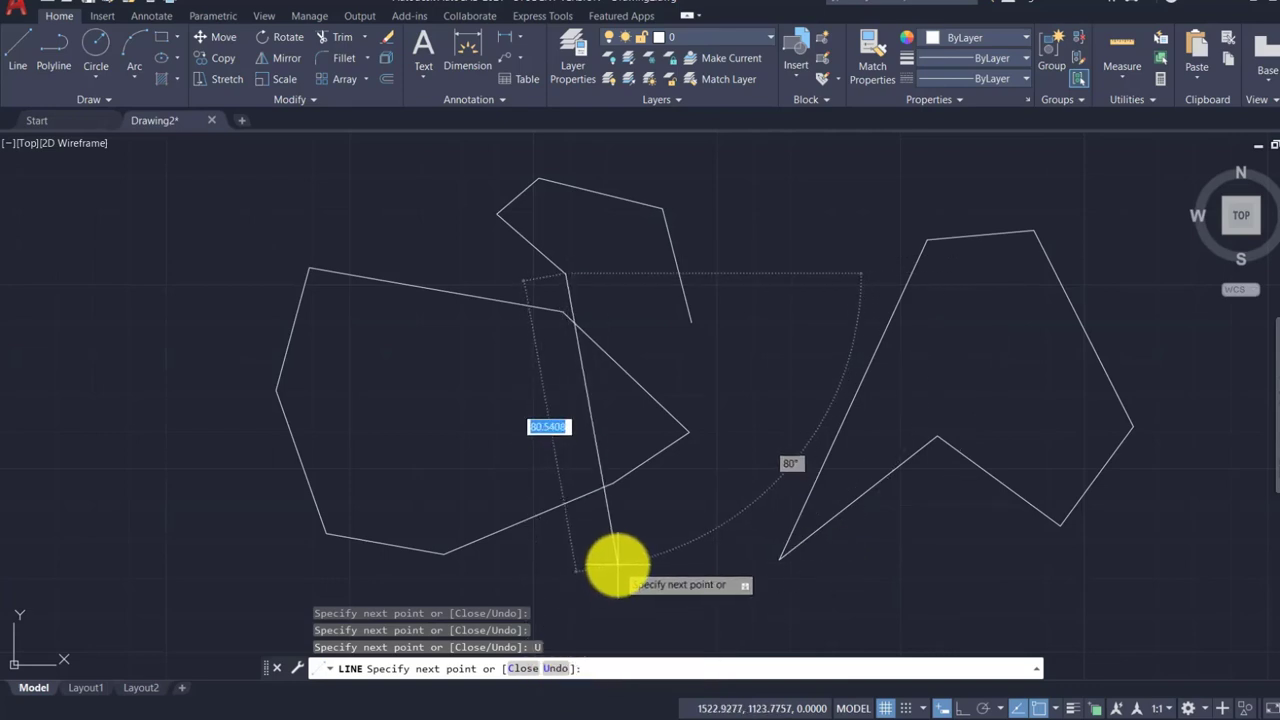
{"action": "left_click", "coordinate": [556, 674]}
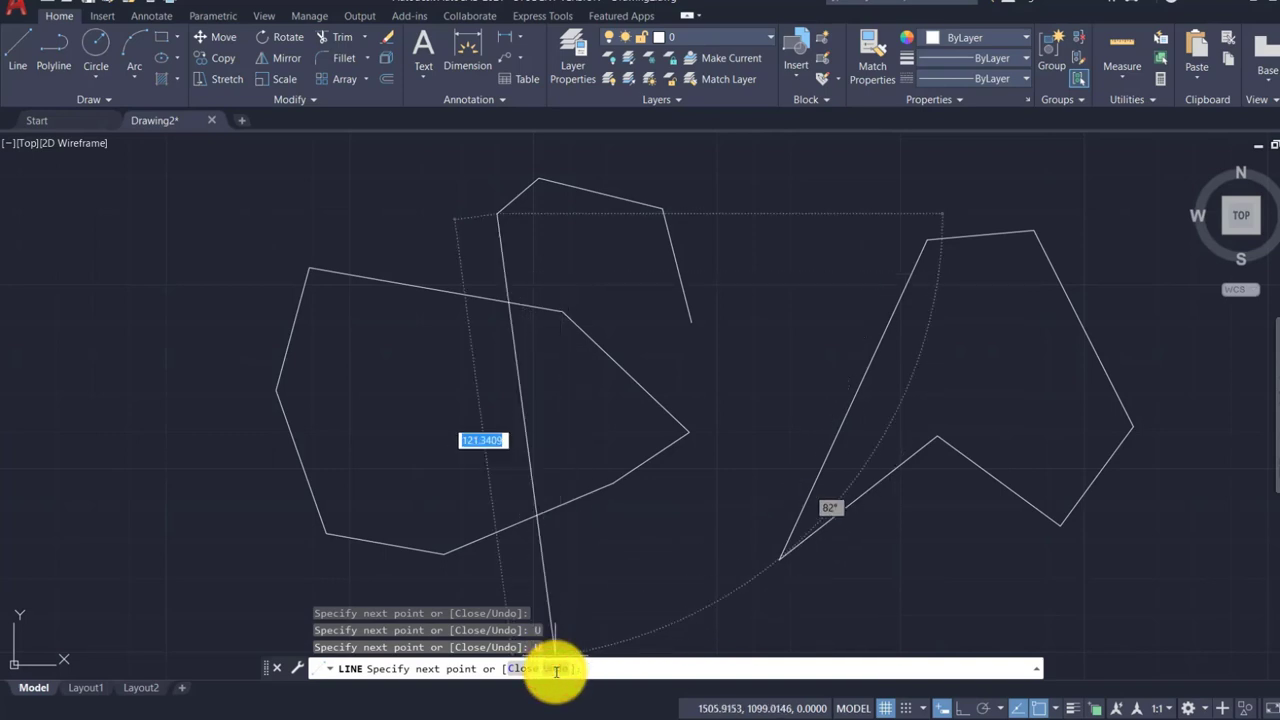
{"action": "left_click", "coordinate": [556, 674]}
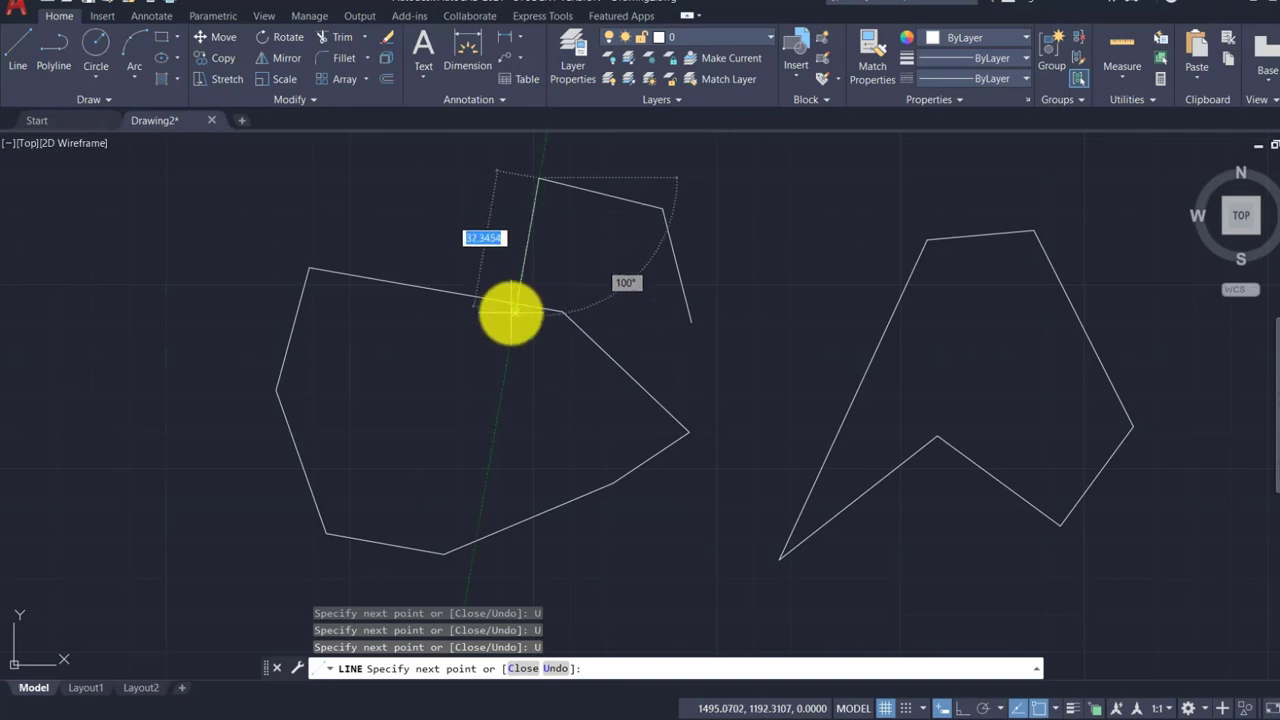
Continue the open chain with five more freehand segments, curving down between the two closed shapes, and finish the line.
{"action": "left_click", "coordinate": [551, 240]}
{"action": "left_click", "coordinate": [624, 297]}
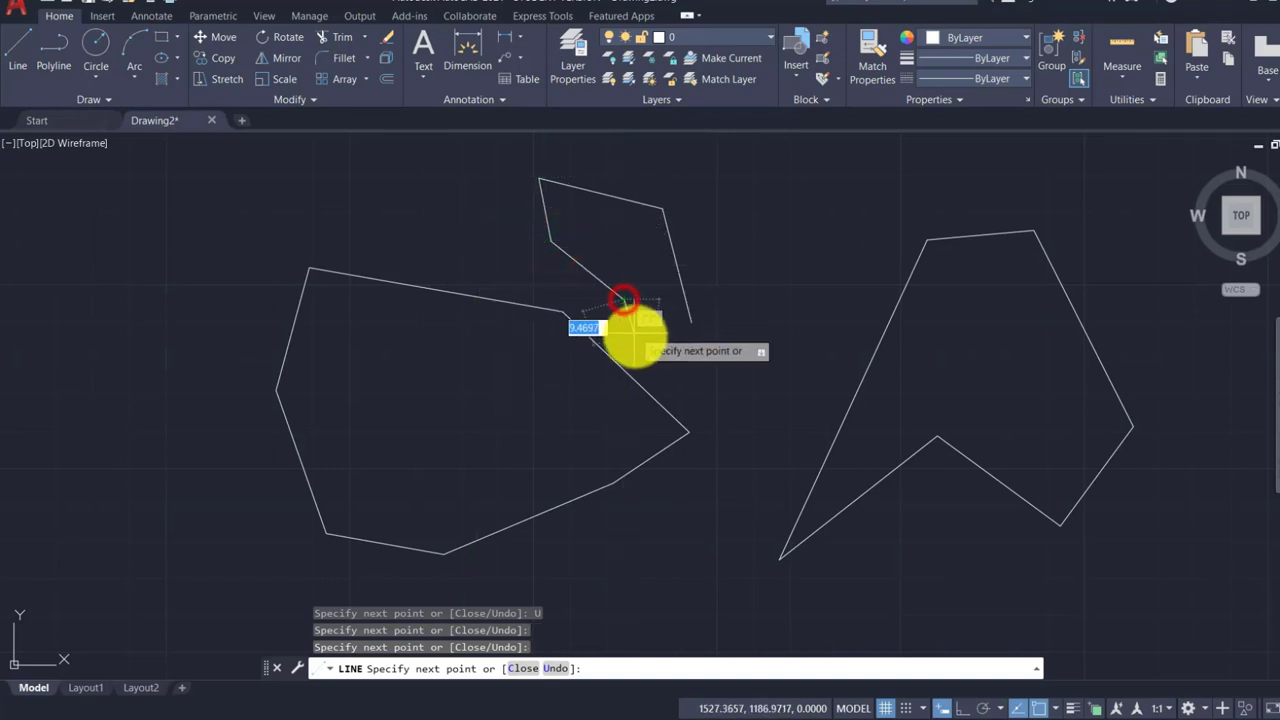
{"action": "left_click", "coordinate": [635, 341]}
{"action": "left_click", "coordinate": [724, 360]}
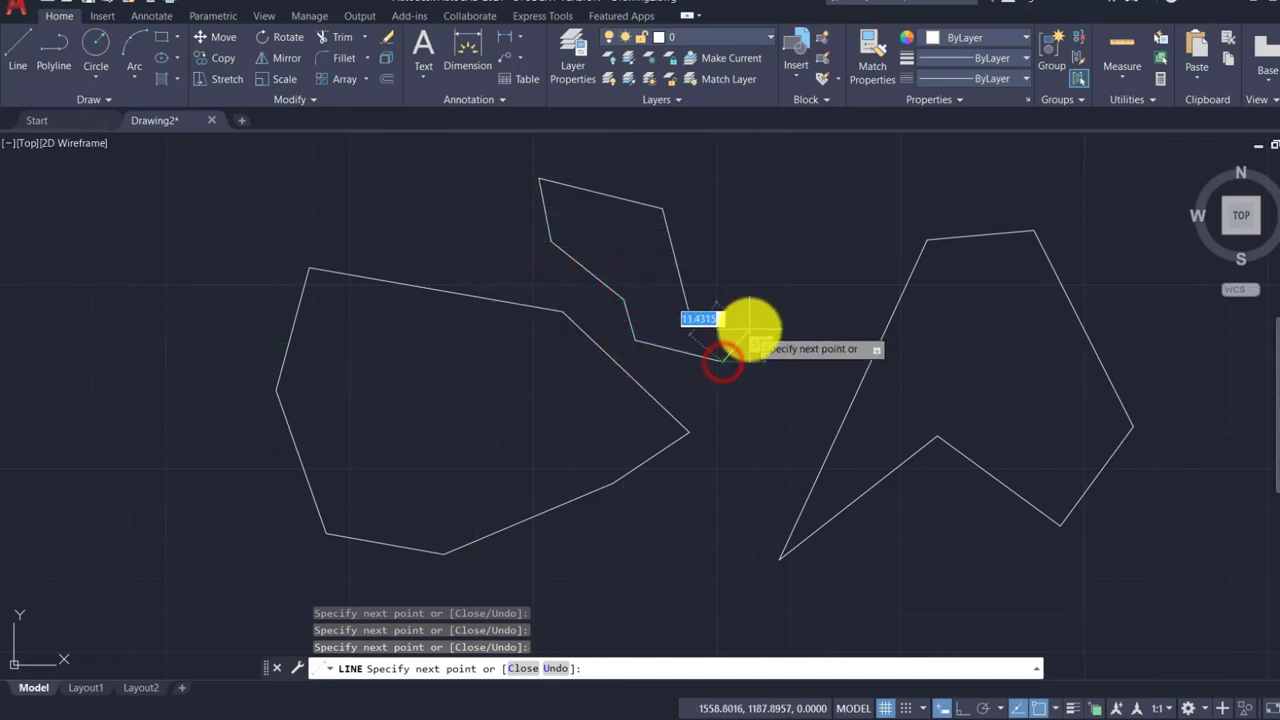
{"action": "left_click", "coordinate": [749, 330]}
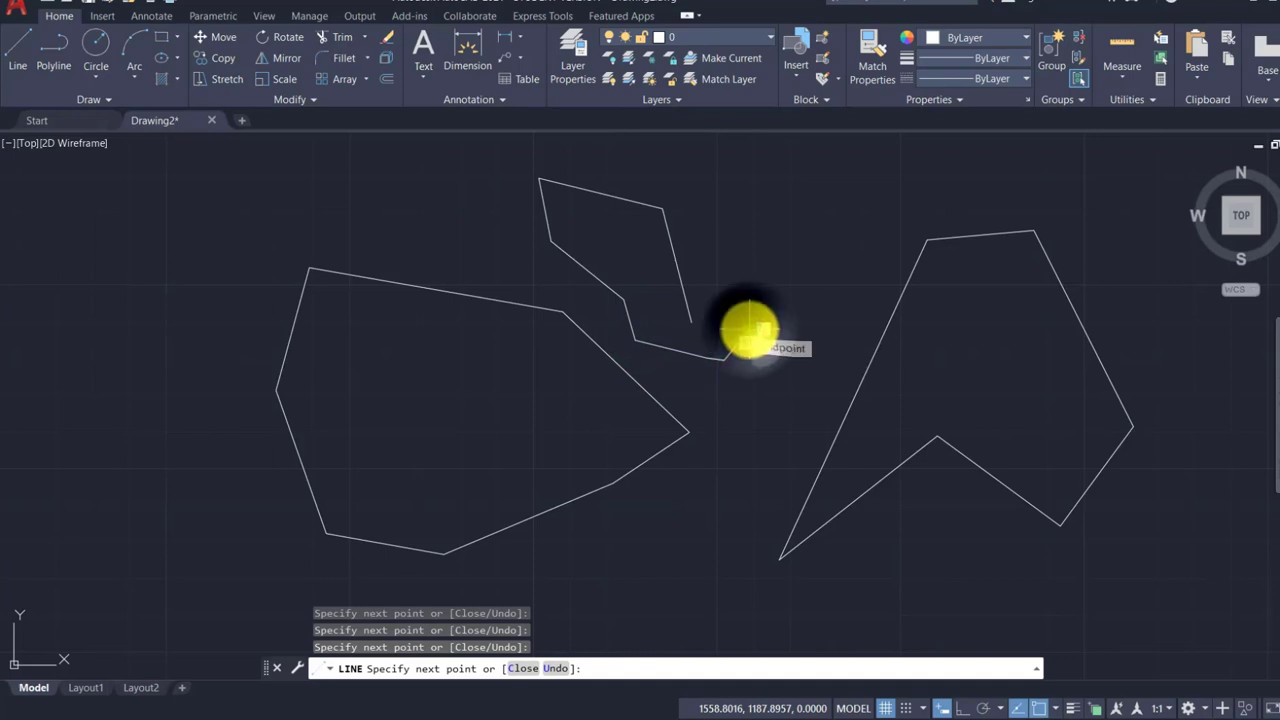
{"action": "right_click", "coordinate": [749, 330]}
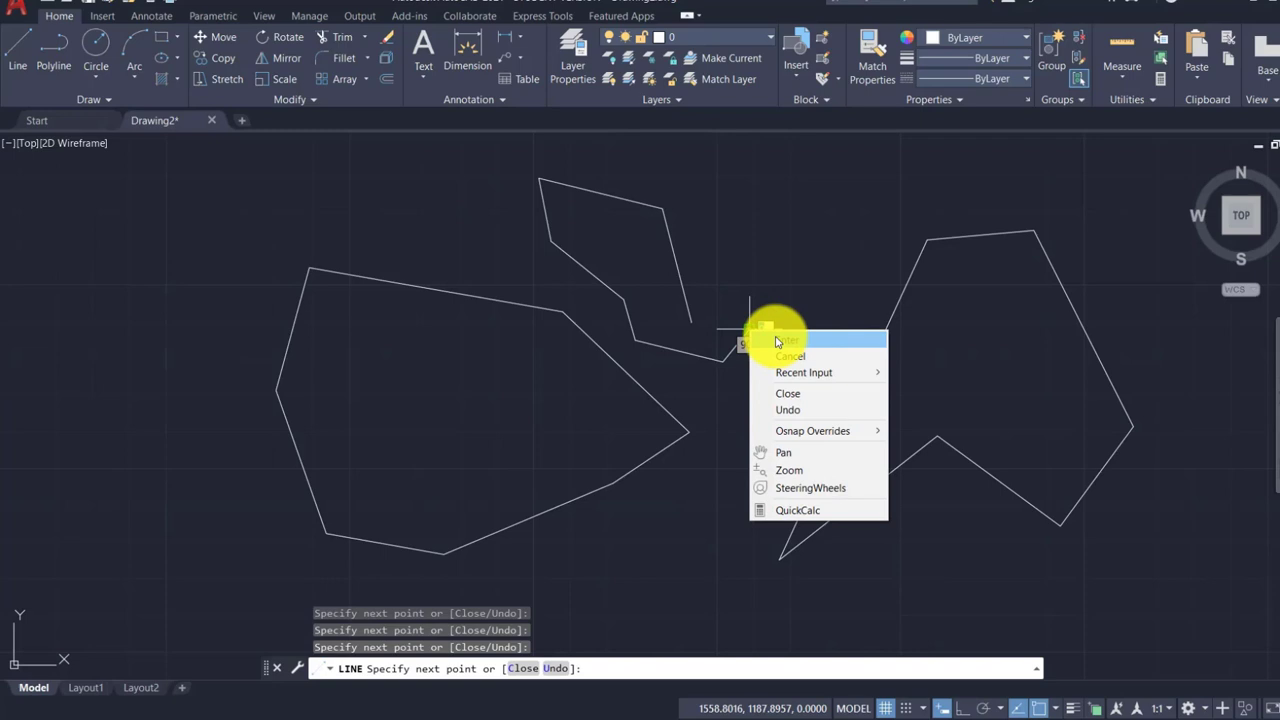
{"action": "left_click", "coordinate": [777, 340]}
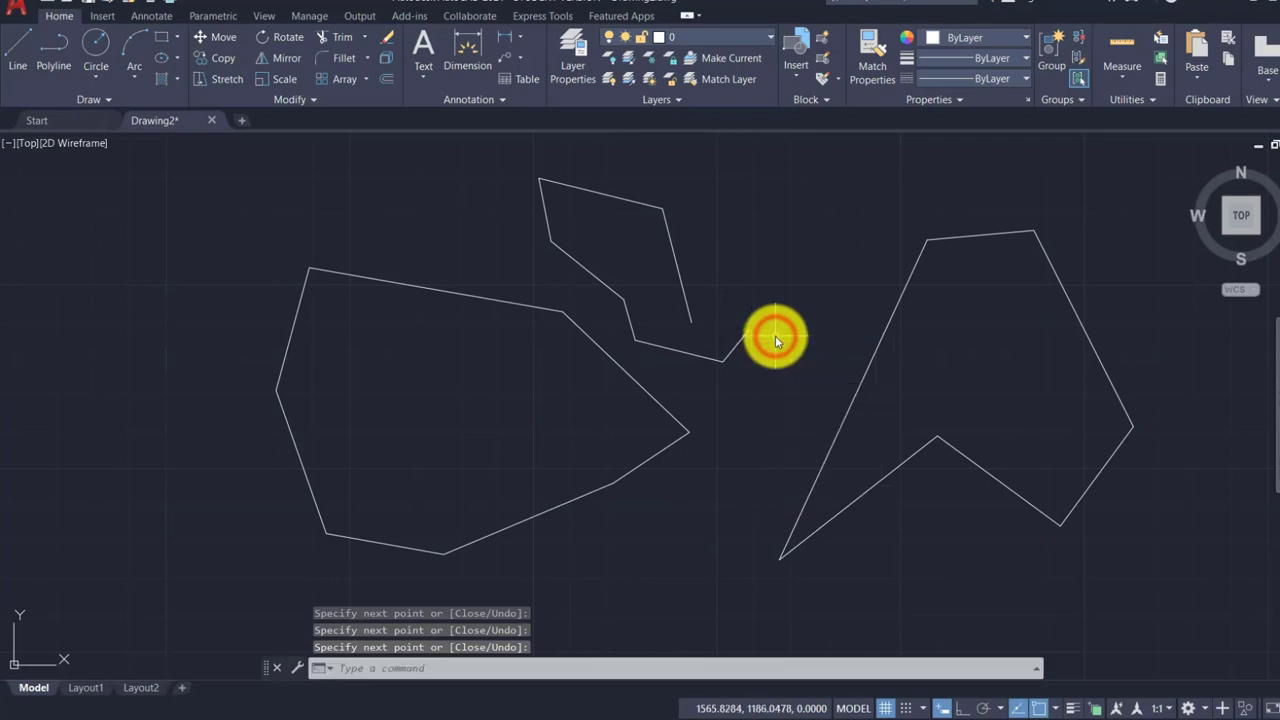
Draw an open diamond of four freehand line segments to the left of the first polygon and end the line.
{"action": "left_click", "coordinate": [19, 50]}
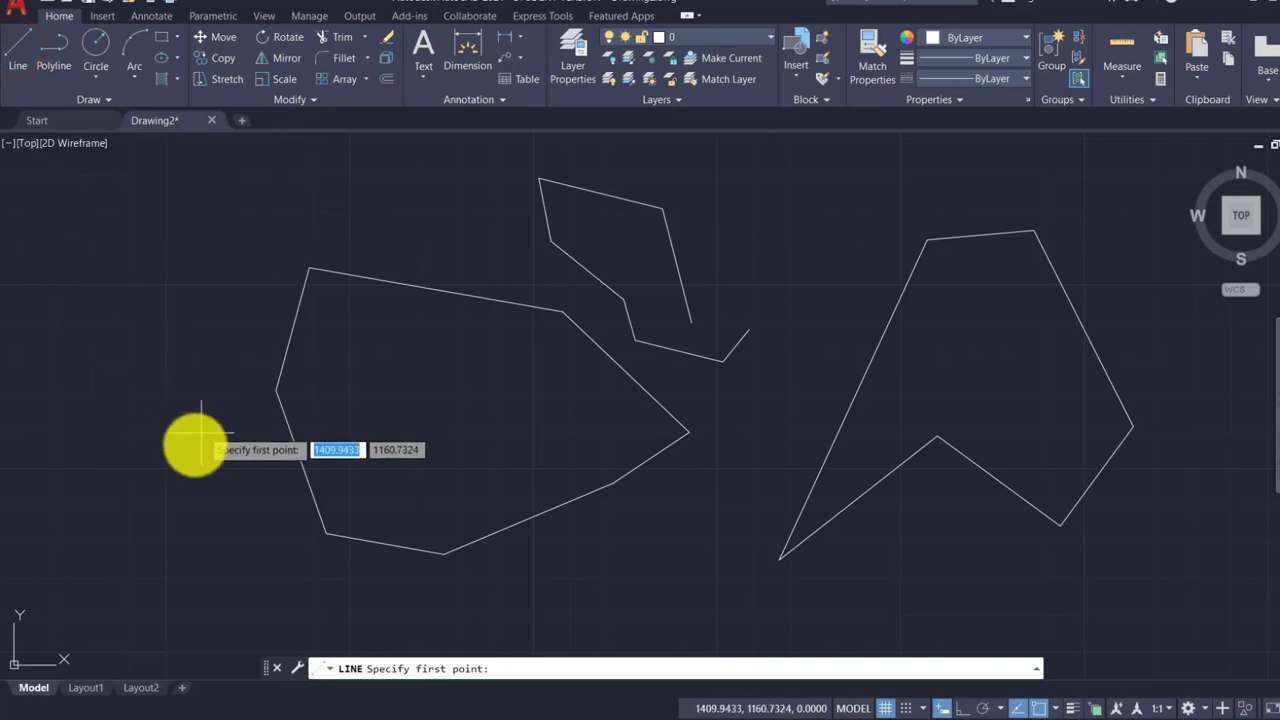
{"action": "left_click", "coordinate": [140, 460]}
{"action": "left_click", "coordinate": [203, 378]}
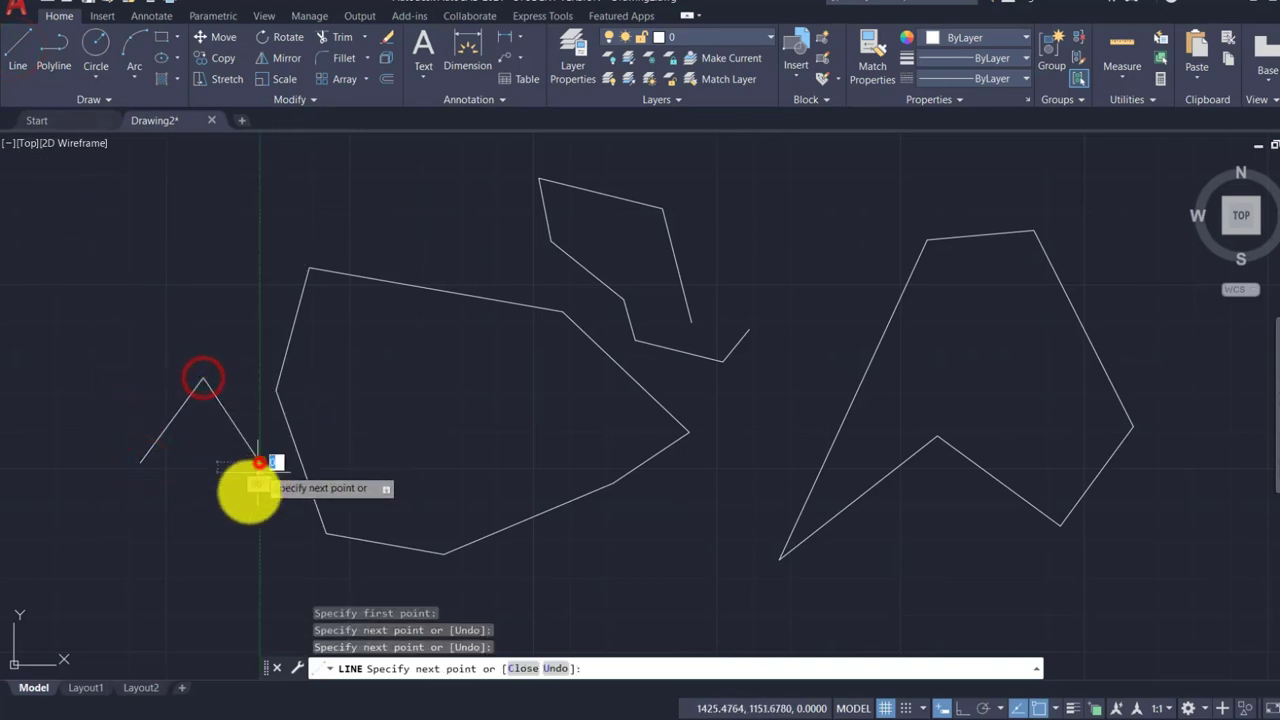
{"action": "left_click", "coordinate": [259, 462]}
{"action": "left_click", "coordinate": [195, 541]}
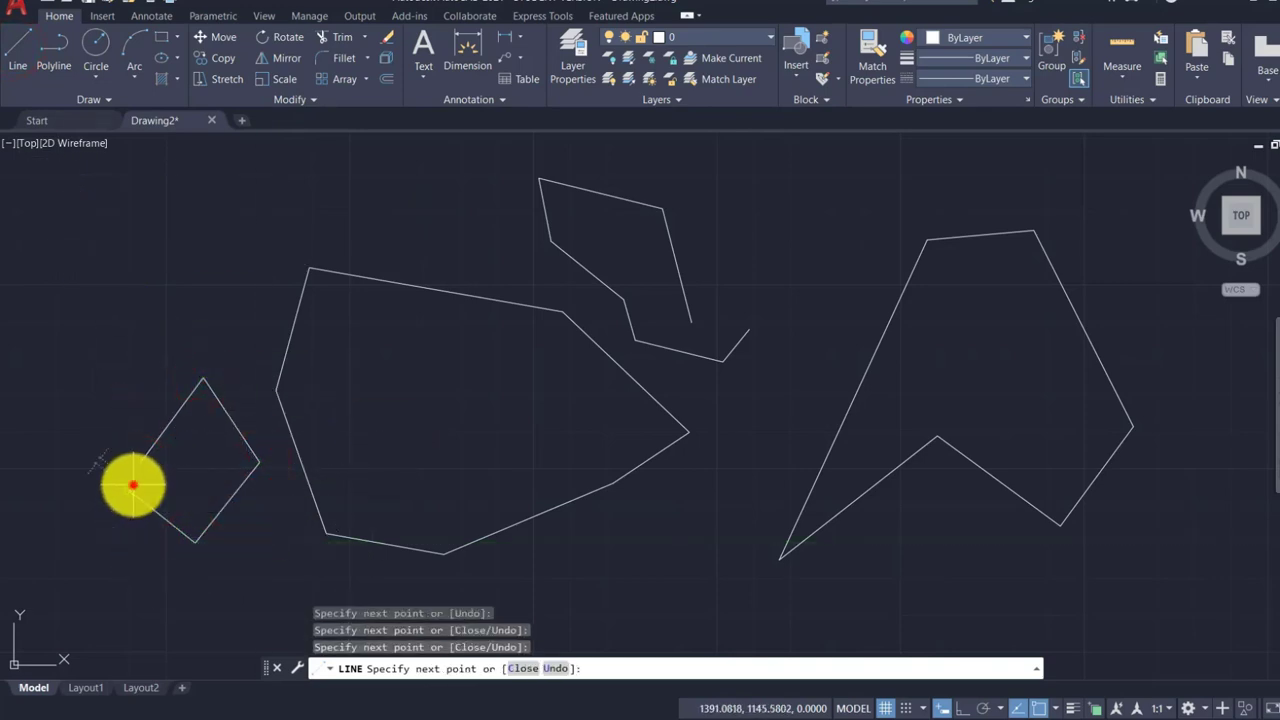
{"action": "left_click", "coordinate": [128, 487]}
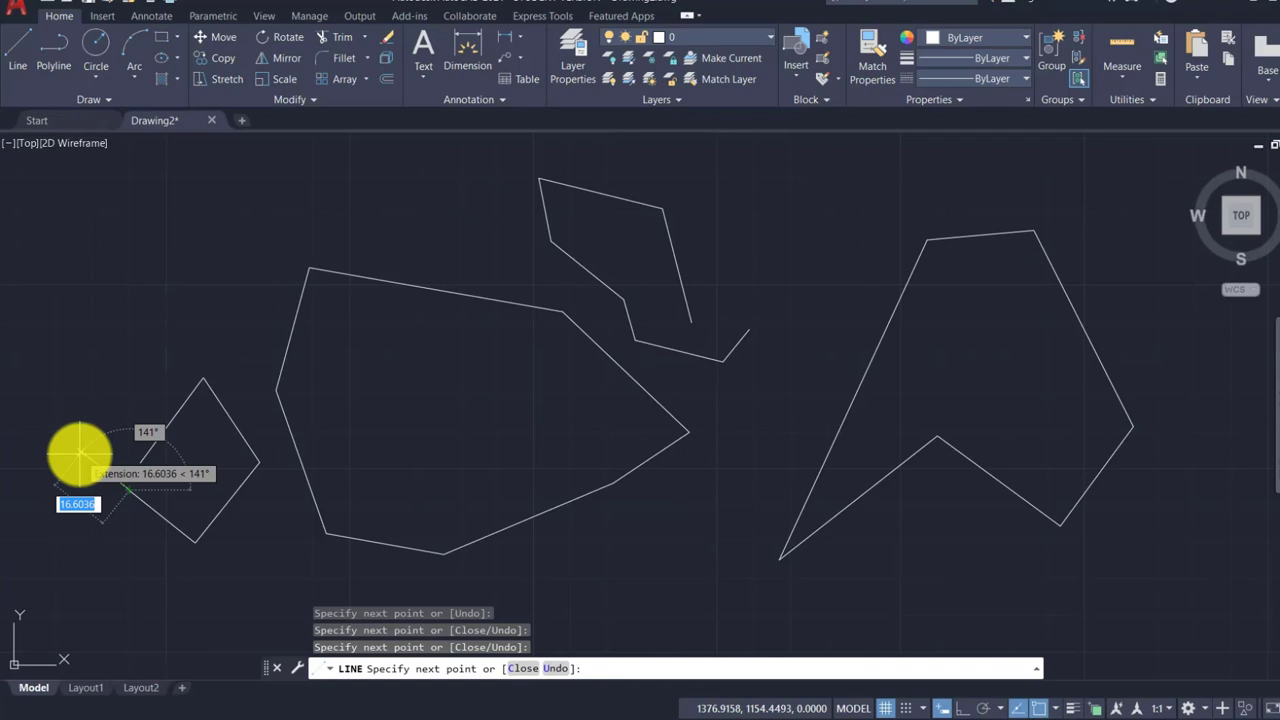
{"action": "key", "text": "Return"}
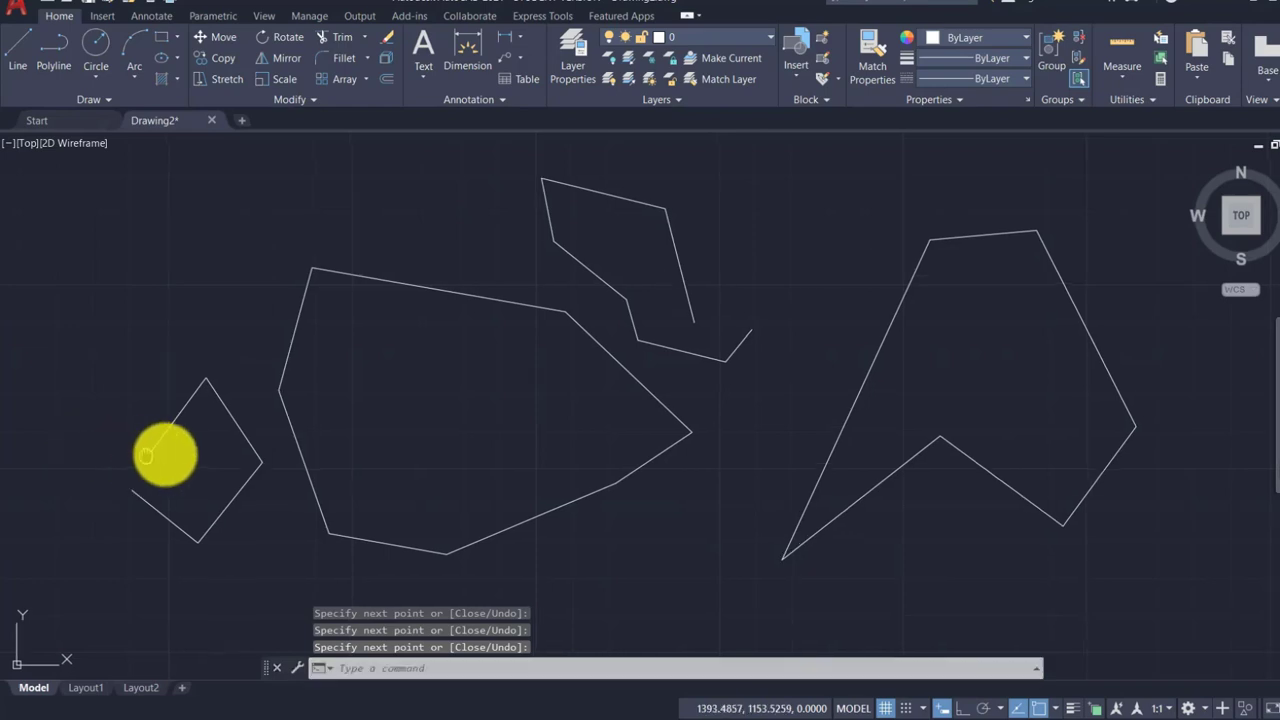
Repeat the Line command to draw an open six-segment freehand chain clockwise to the left of the diamond.
{"action": "middle_click_drag", "start_coordinate": [163, 451], "coordinate": [530, 450]}
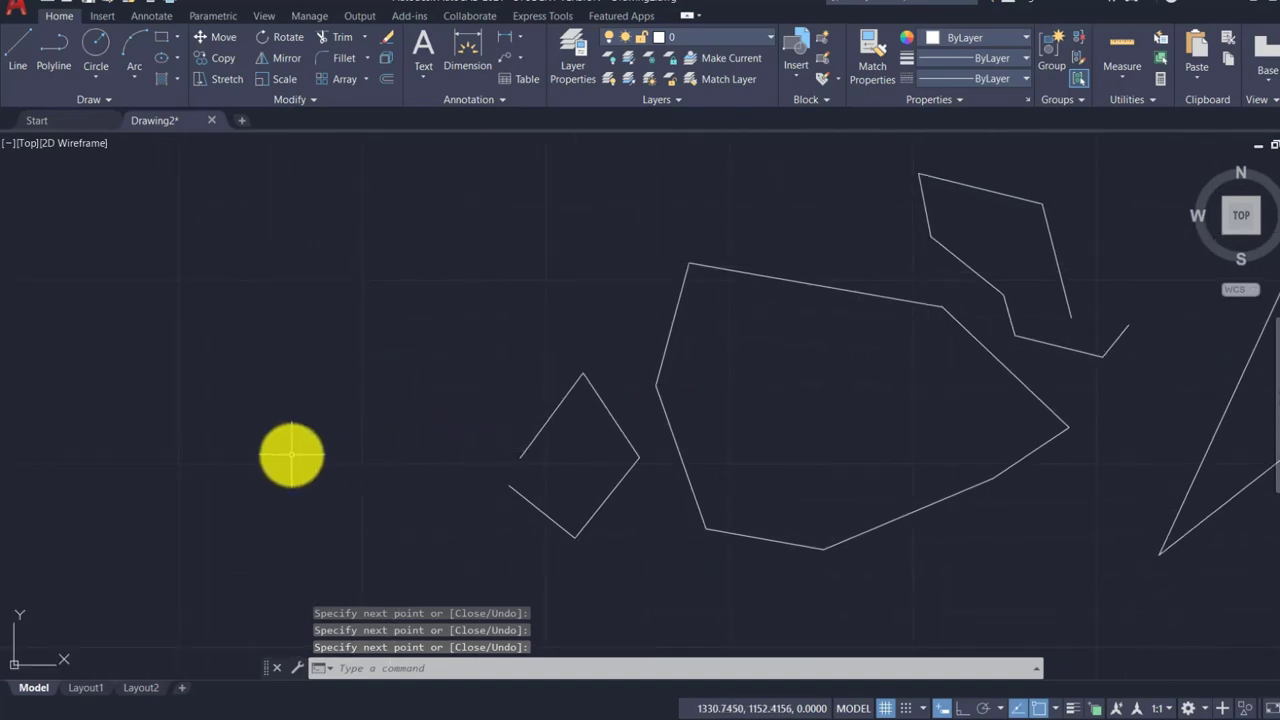
{"action": "key", "text": "Return"}
{"action": "left_click", "coordinate": [224, 447]}
{"action": "left_click", "coordinate": [266, 364]}
{"action": "left_click", "coordinate": [357, 313]}
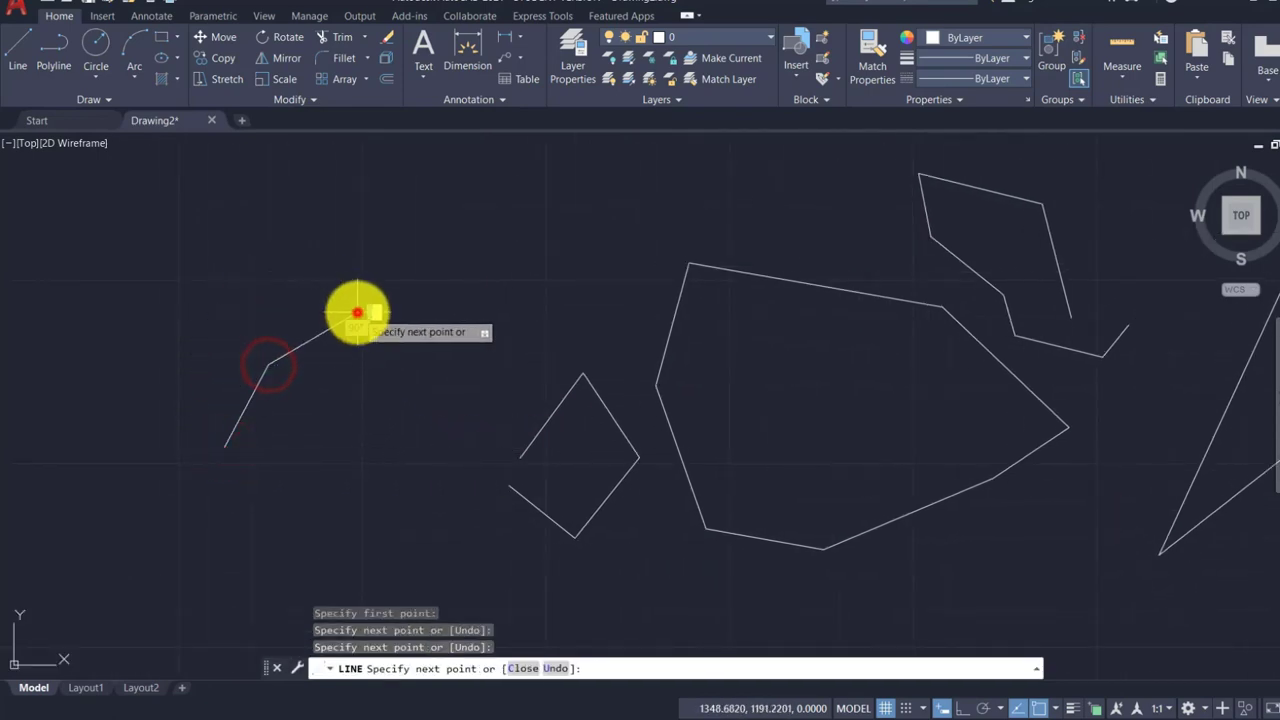
{"action": "left_click", "coordinate": [383, 400]}
{"action": "left_click", "coordinate": [330, 508]}
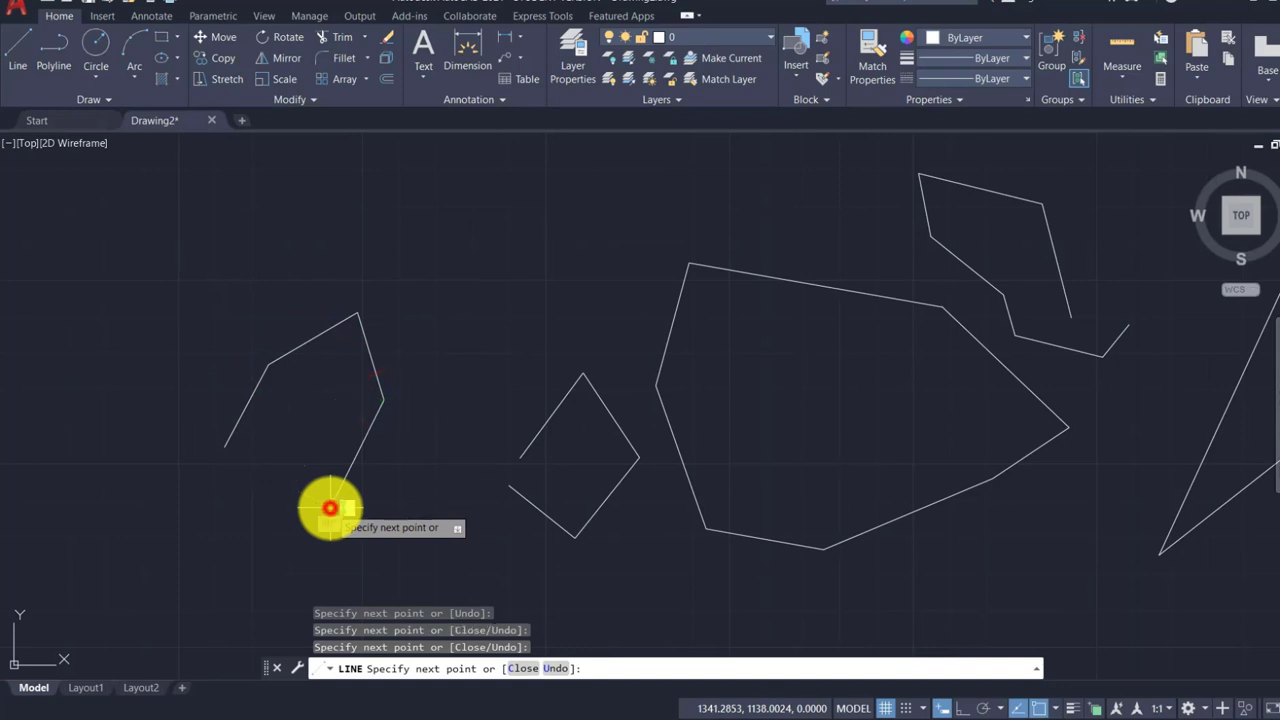
{"action": "left_click", "coordinate": [238, 491]}
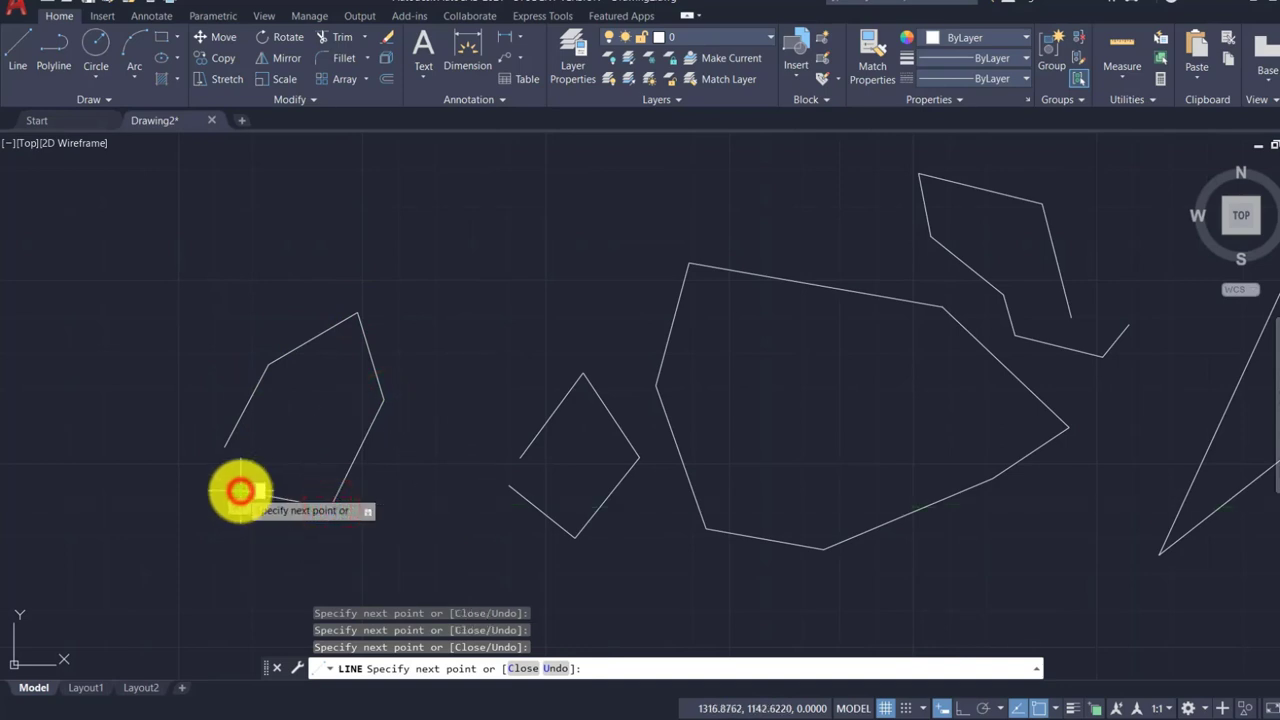
{"action": "left_click", "coordinate": [198, 506]}
{"action": "key", "text": "Return"}
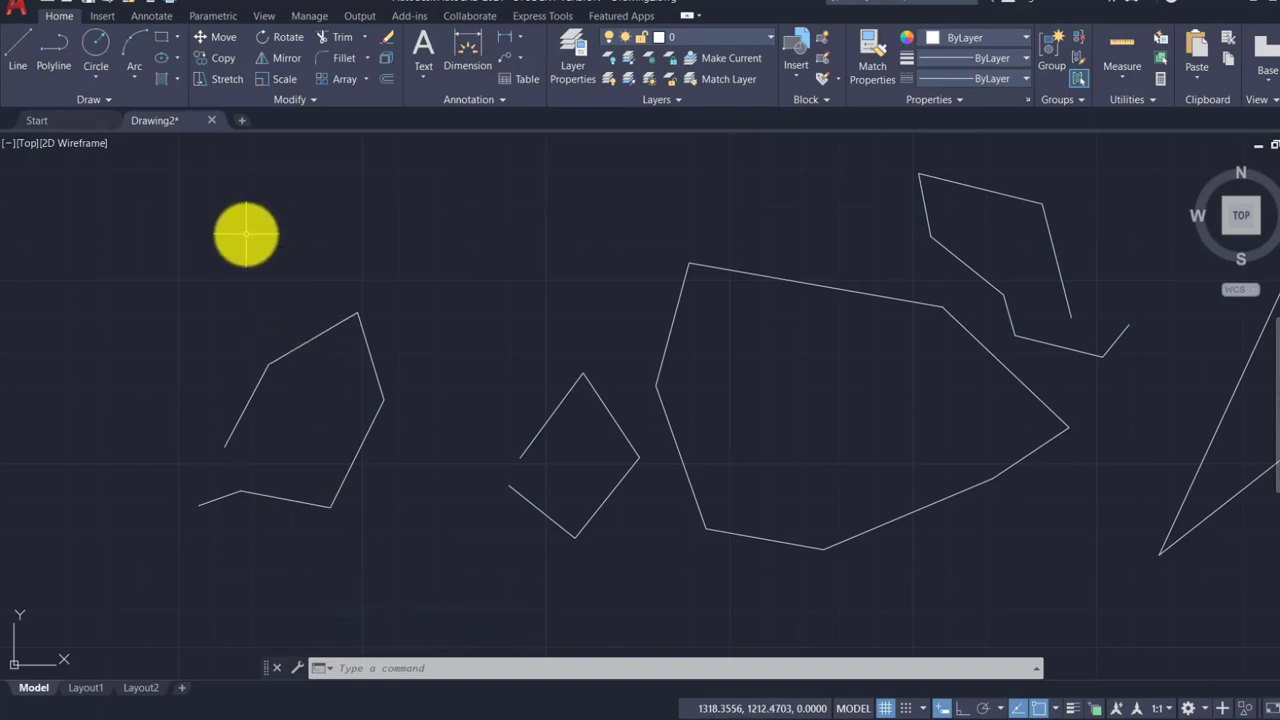
Draw an open chain of four freehand line segments above the six-segment chain and end the line.
{"action": "type", "text": "l"}
{"action": "key", "text": "Return"}
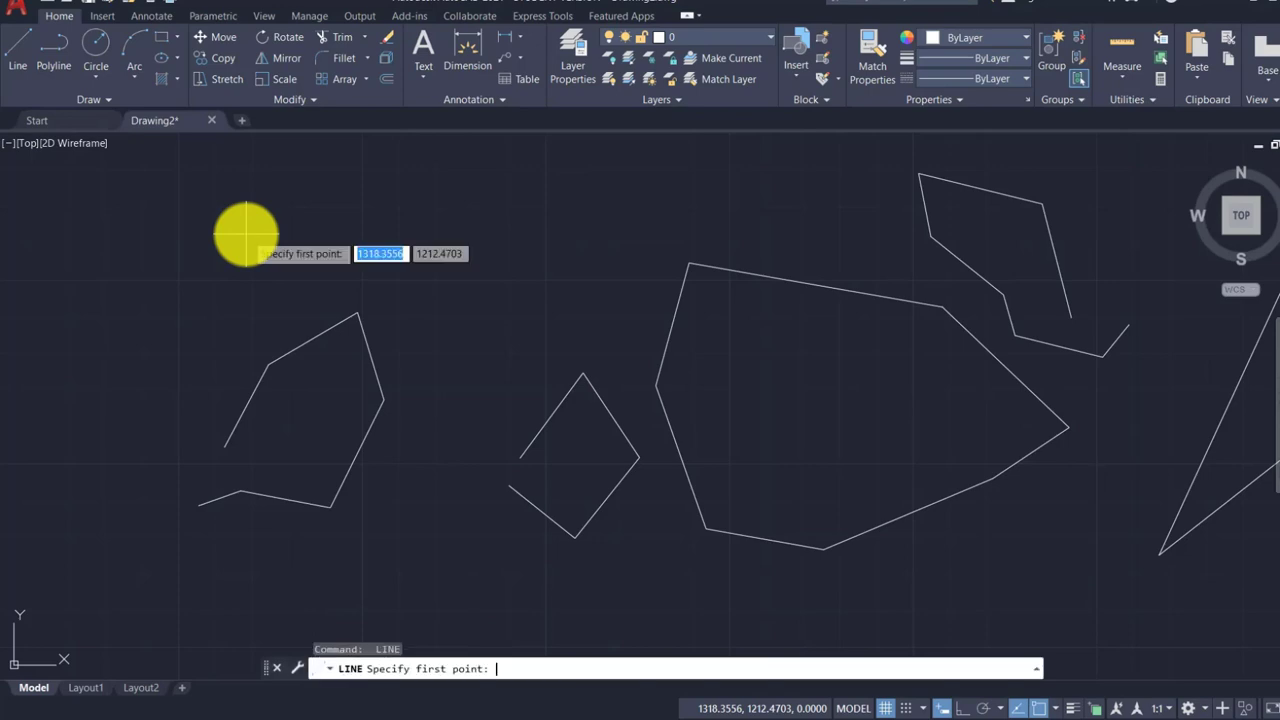
{"action": "left_click", "coordinate": [246, 233]}
{"action": "left_click", "coordinate": [341, 185]}
{"action": "left_click", "coordinate": [385, 242]}
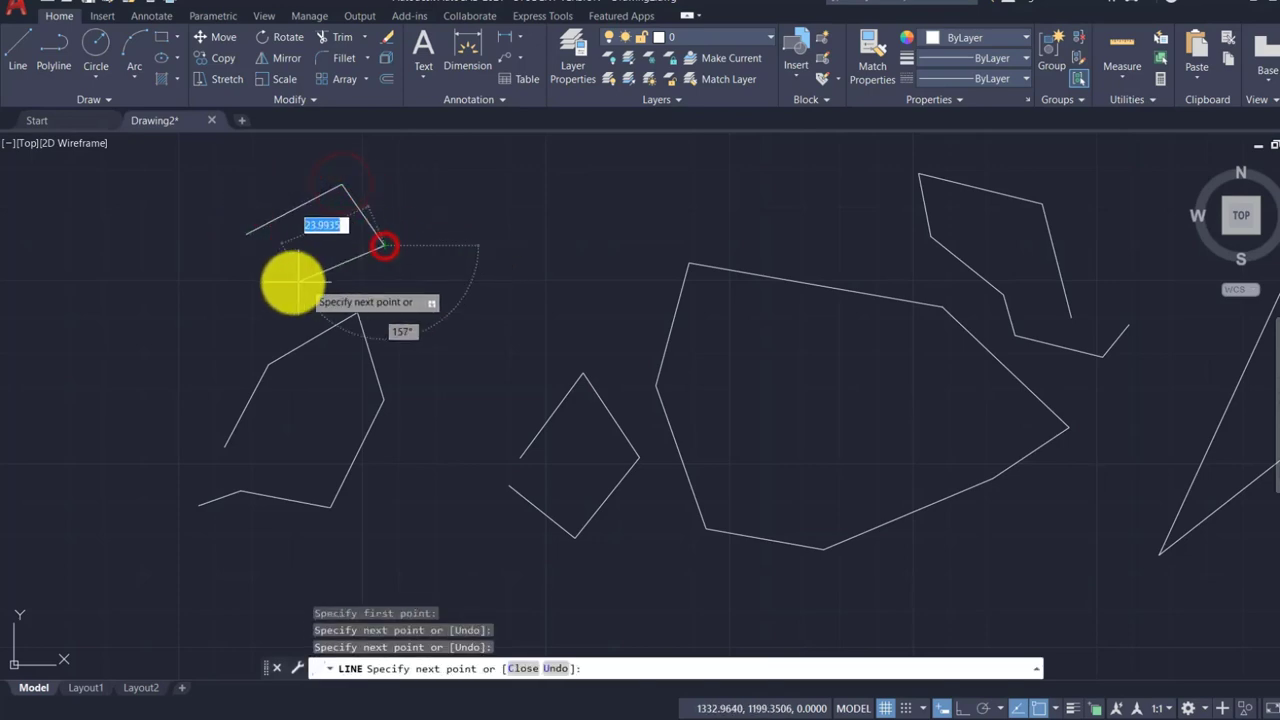
{"action": "left_click", "coordinate": [291, 279]}
{"action": "left_click", "coordinate": [211, 271]}
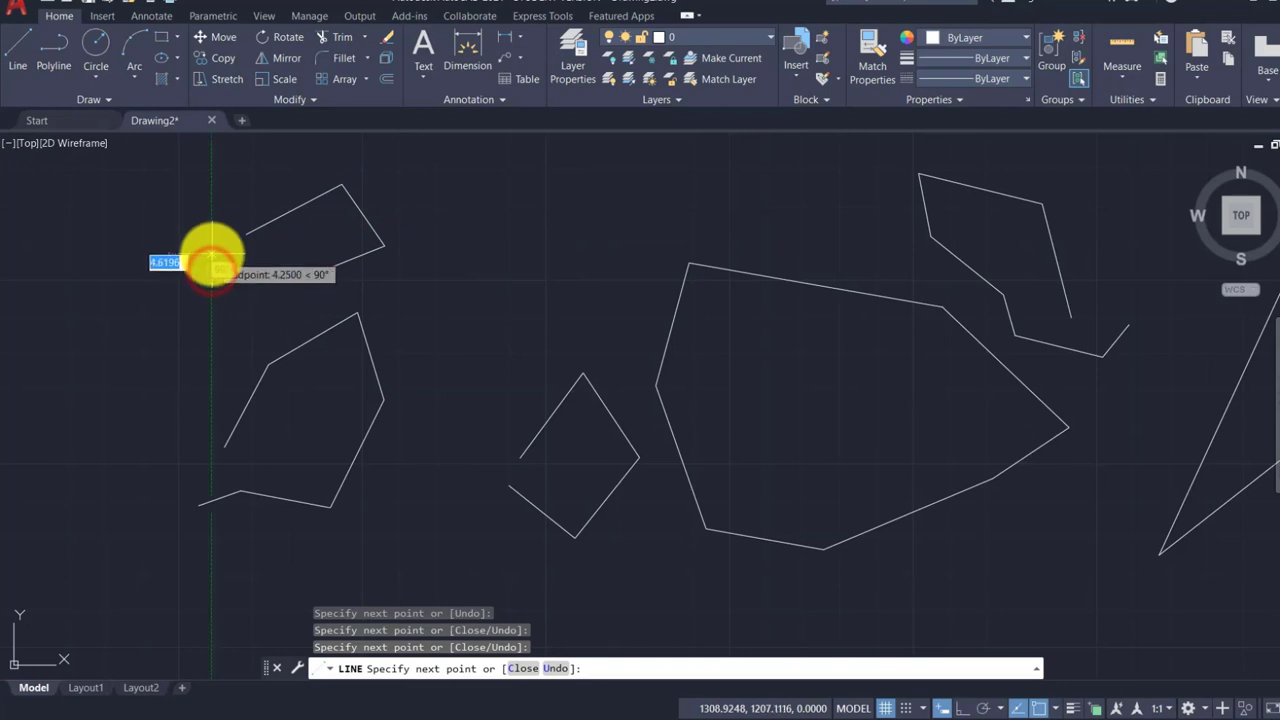
{"action": "key", "text": "Return"}
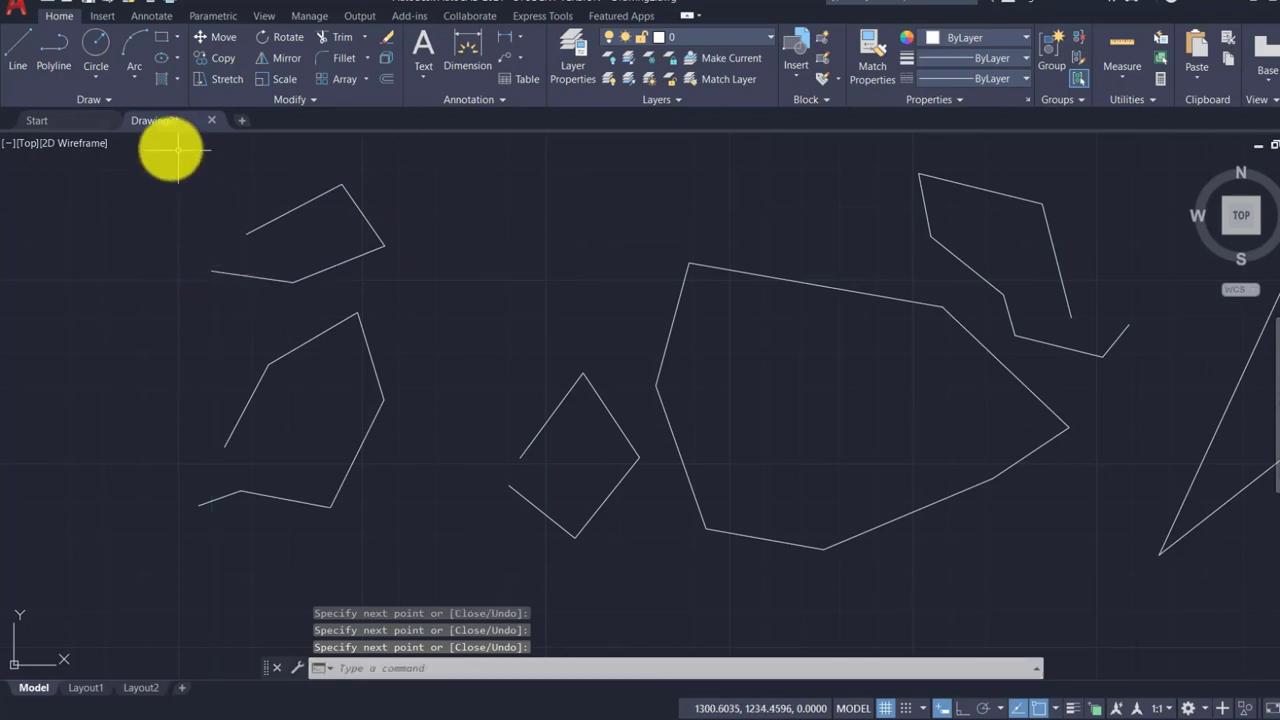
Draw three freehand circles above the open diamond, the first two with radii of about 9.2 and 10.2.
{"action": "left_click", "coordinate": [90, 42]}
{"action": "left_click", "coordinate": [492, 292]}
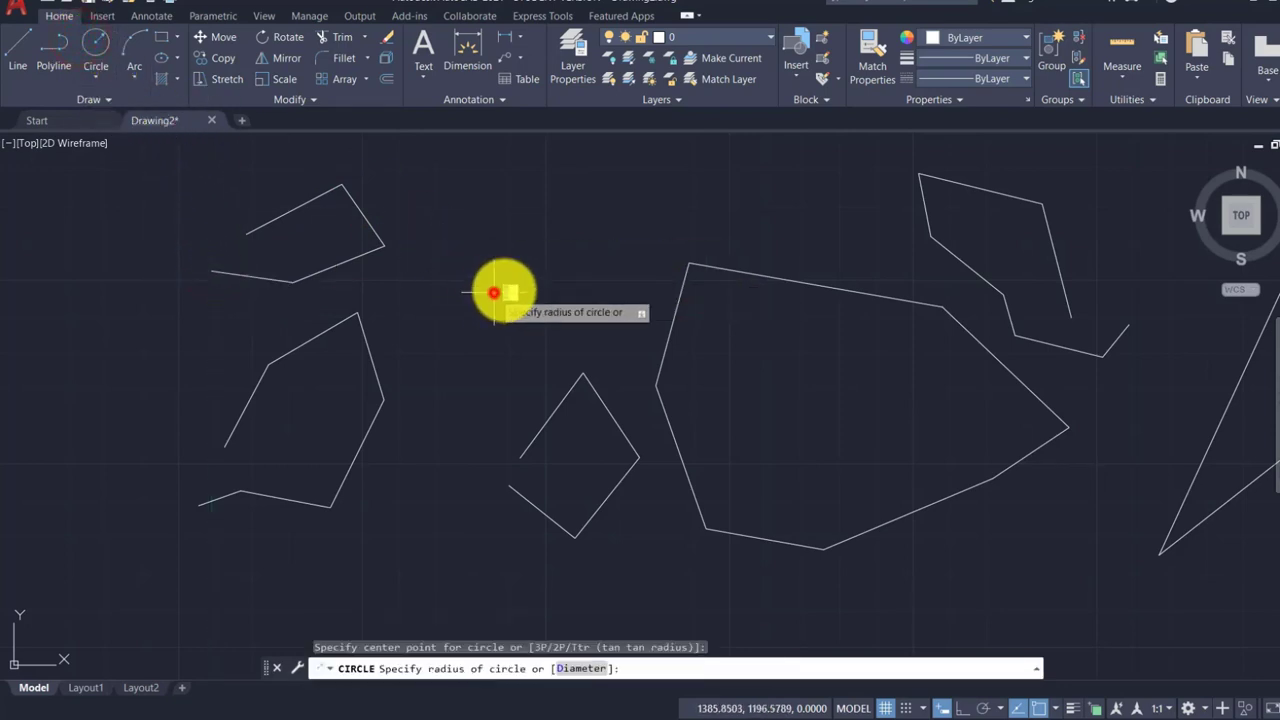
{"action": "left_click", "coordinate": [524, 278]}
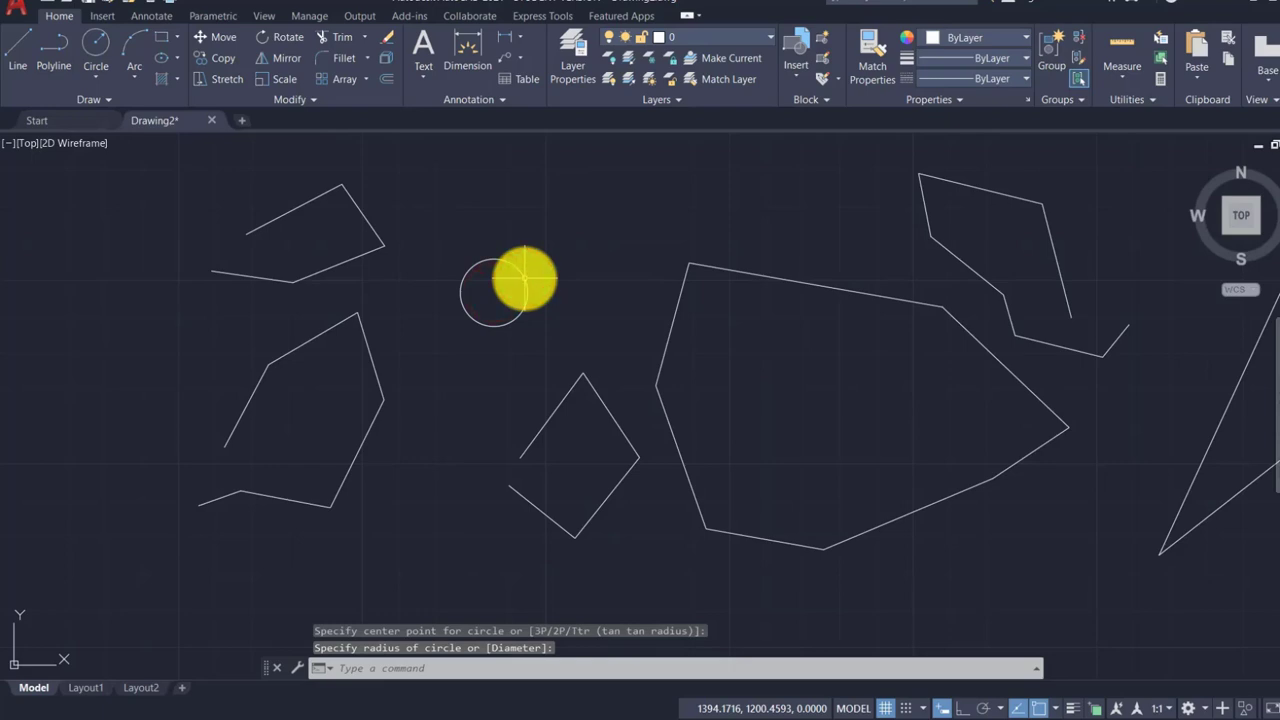
{"action": "key", "text": "Return"}
{"action": "left_click", "coordinate": [581, 334]}
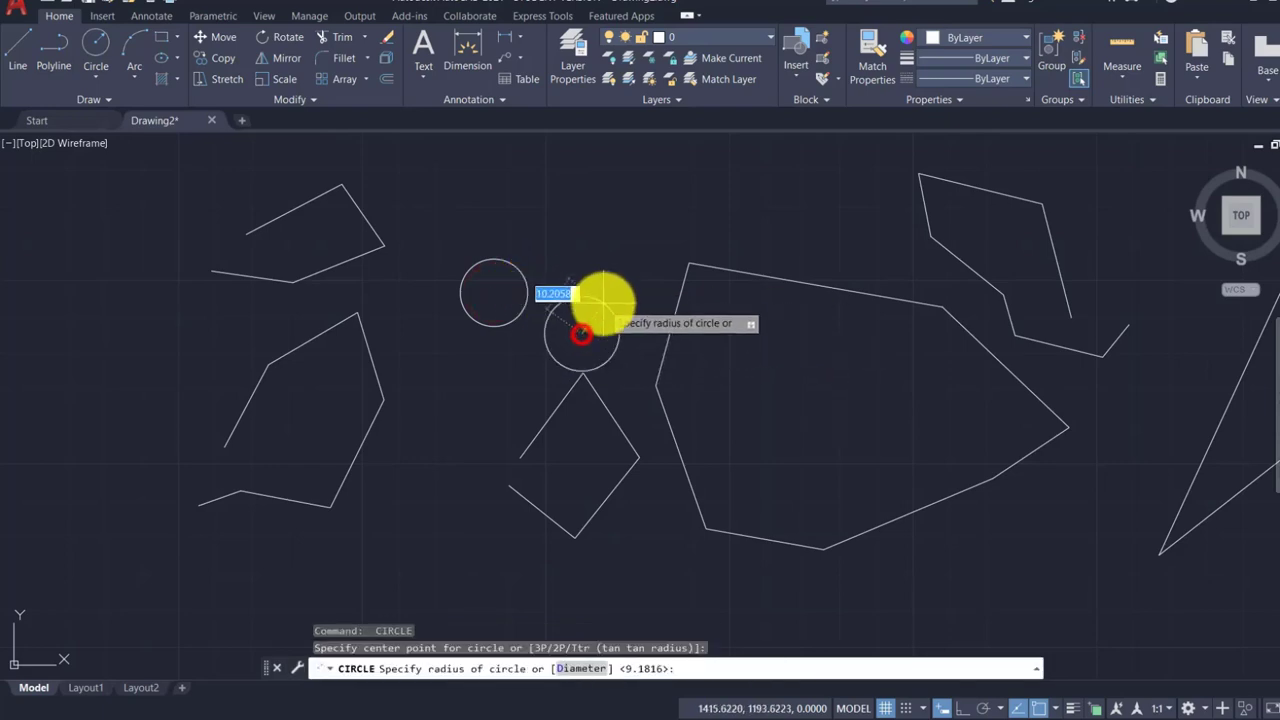
{"action": "key", "text": "Return"}
{"action": "left_click", "coordinate": [556, 220]}
{"action": "left_click", "coordinate": [584, 195]}
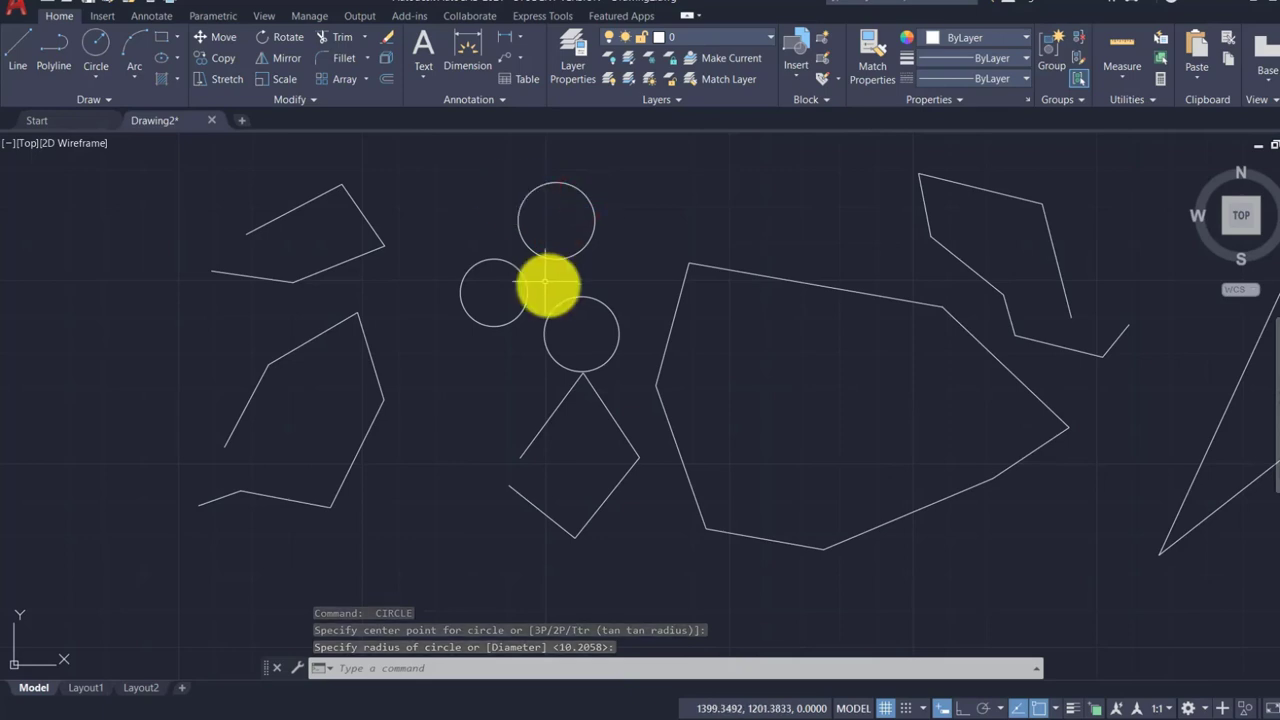
Draw a five-sided freehand outline left of all shapes, returning to its start point, and add one short segment up from there.
{"action": "scroll", "coordinate": [512, 287], "scroll_direction": "down", "scroll_amount": 2}
{"action": "middle_click_drag", "start_coordinate": [512, 287], "coordinate": [486, 334]}
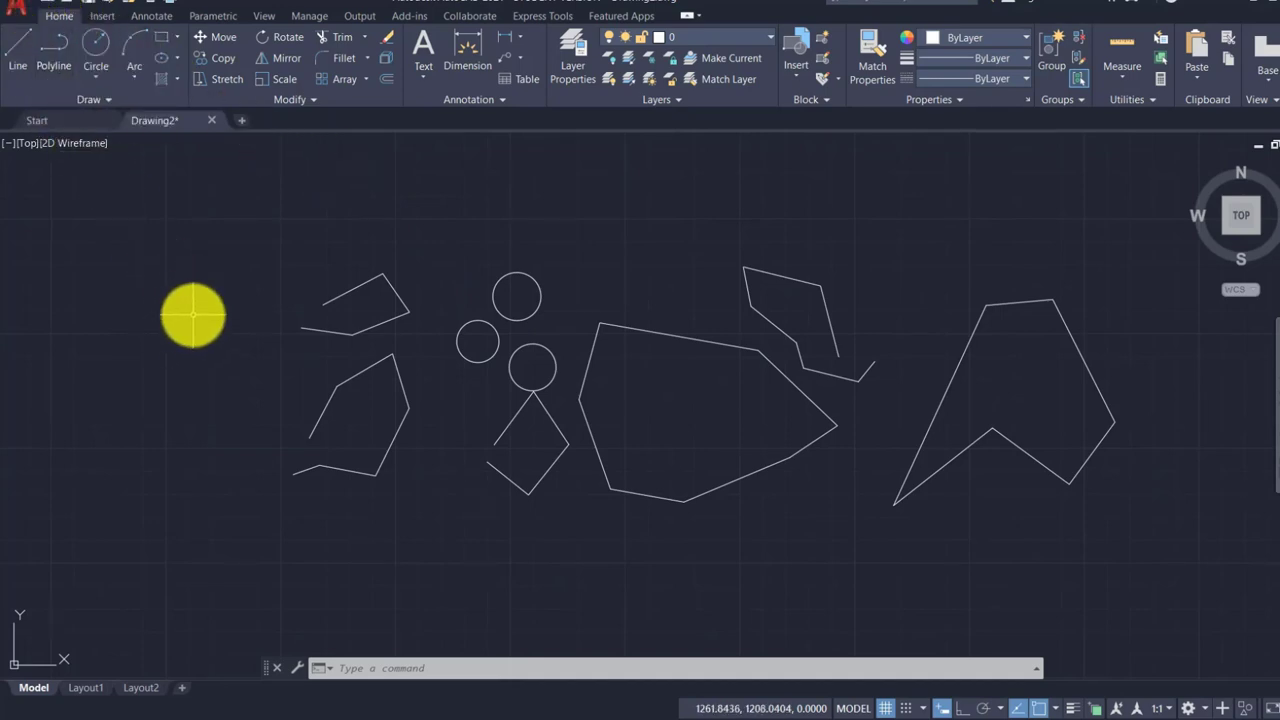
{"action": "type", "text": "l"}
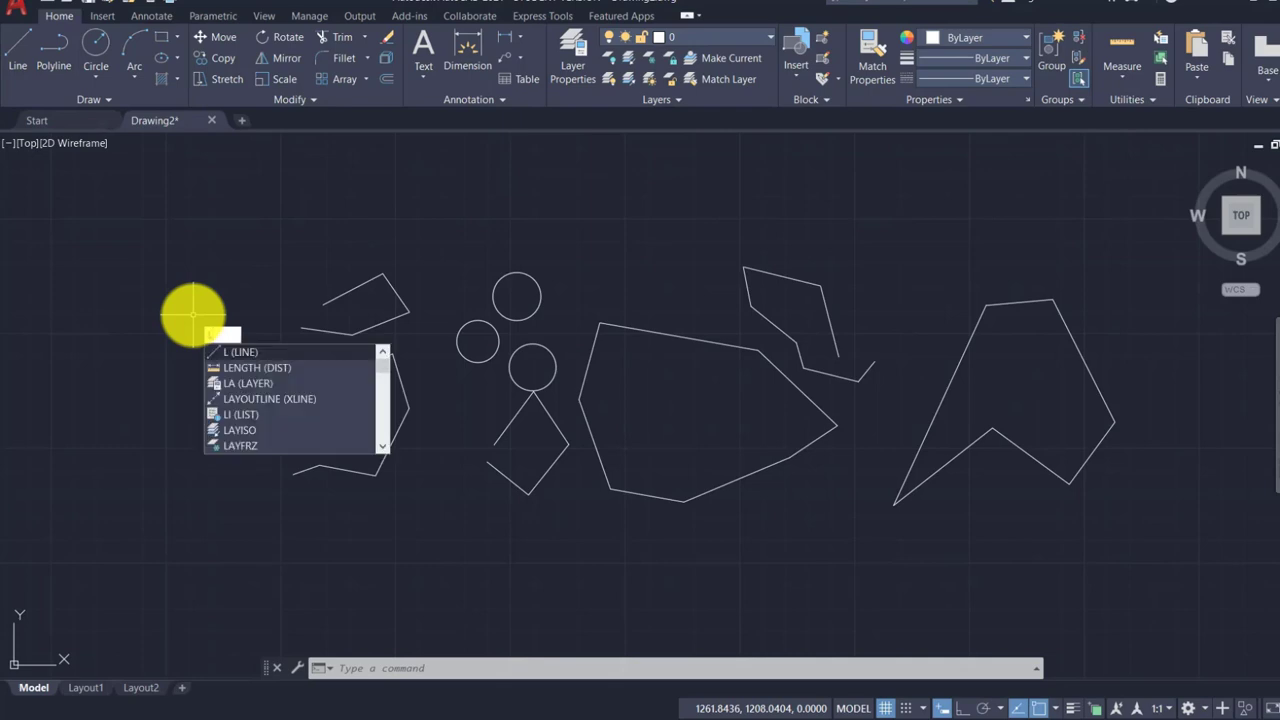
{"action": "key", "text": "Return"}
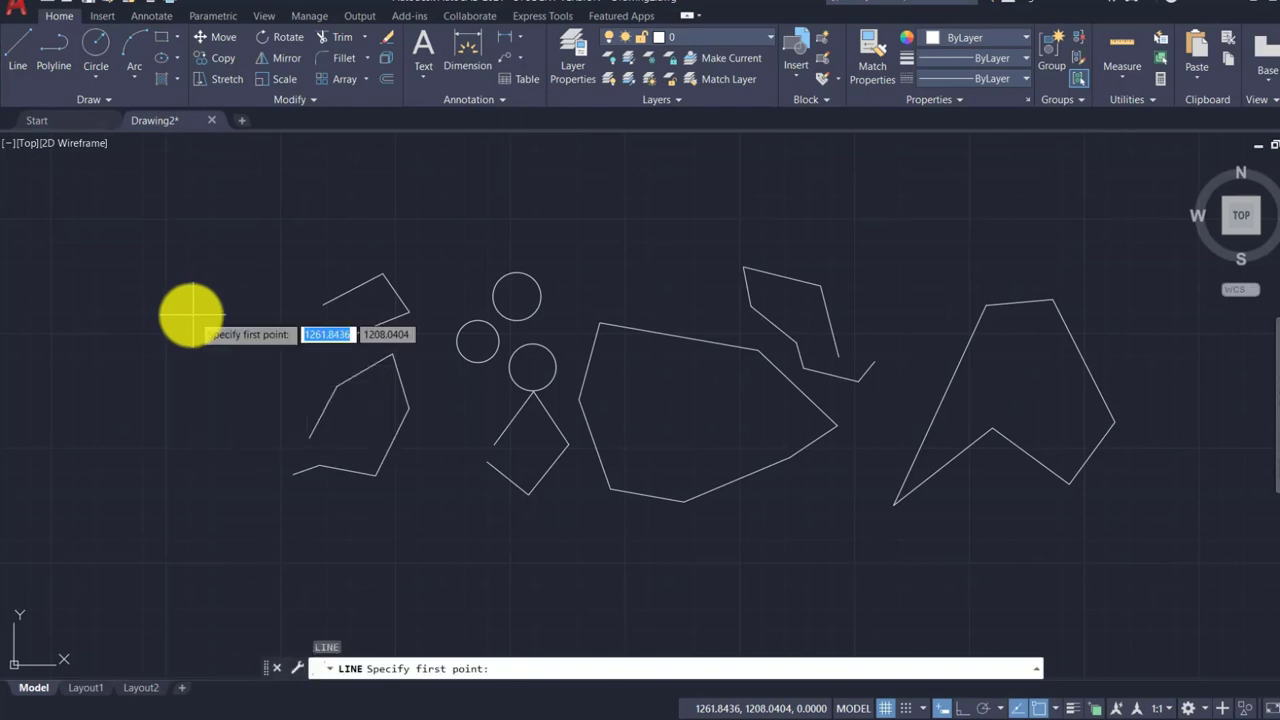
{"action": "left_click", "coordinate": [180, 312]}
{"action": "left_click", "coordinate": [237, 371]}
{"action": "left_click", "coordinate": [207, 444]}
{"action": "left_click", "coordinate": [127, 431]}
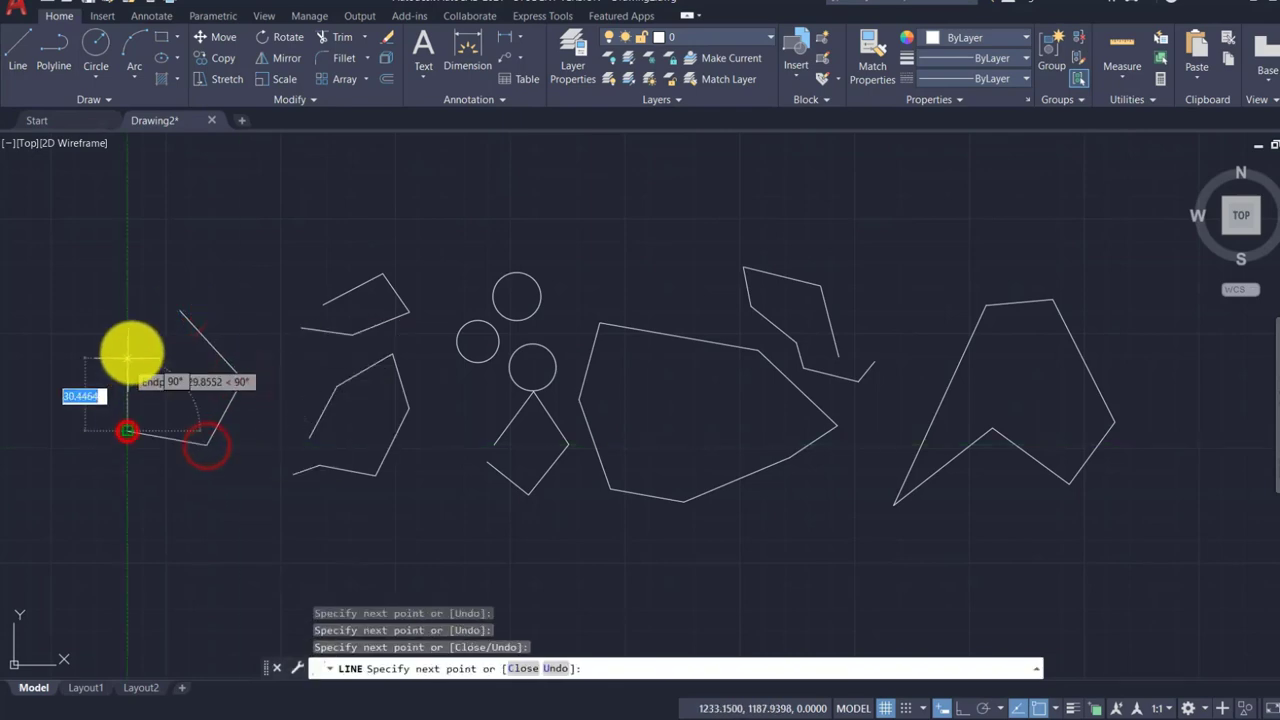
{"action": "left_click", "coordinate": [142, 340]}
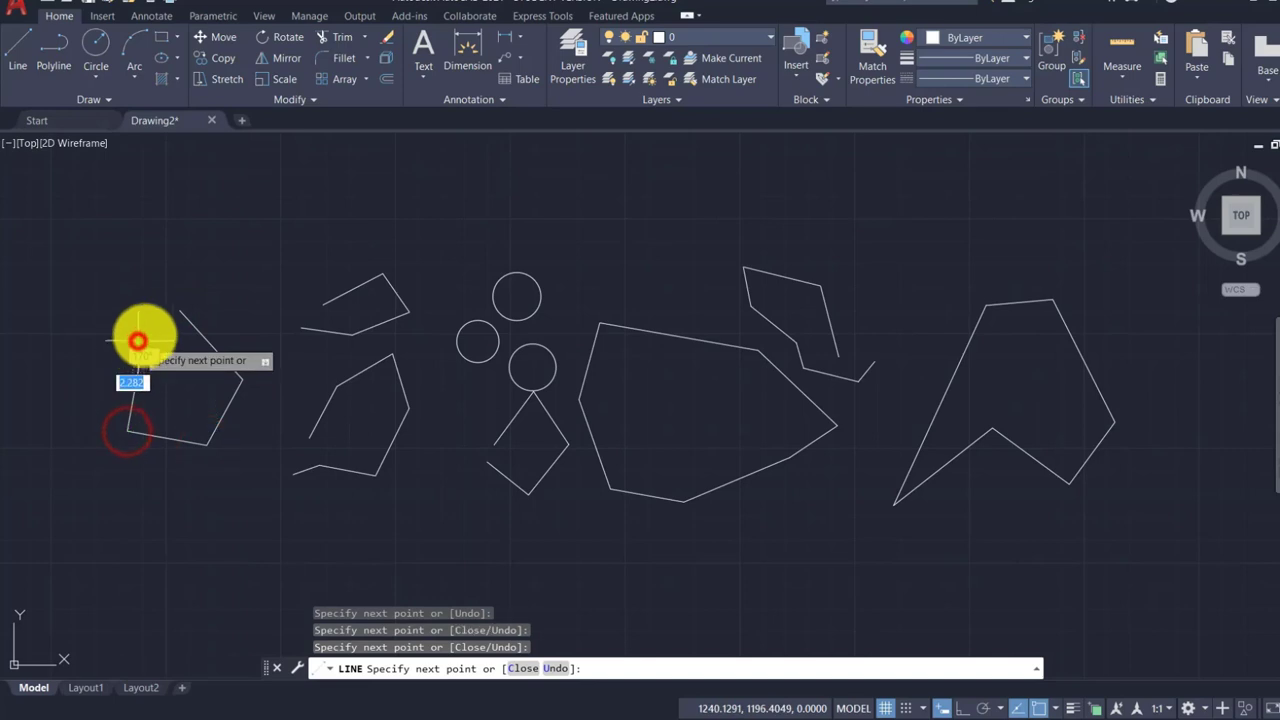
{"action": "left_click", "coordinate": [181, 313]}
{"action": "right_click", "coordinate": [184, 313]}
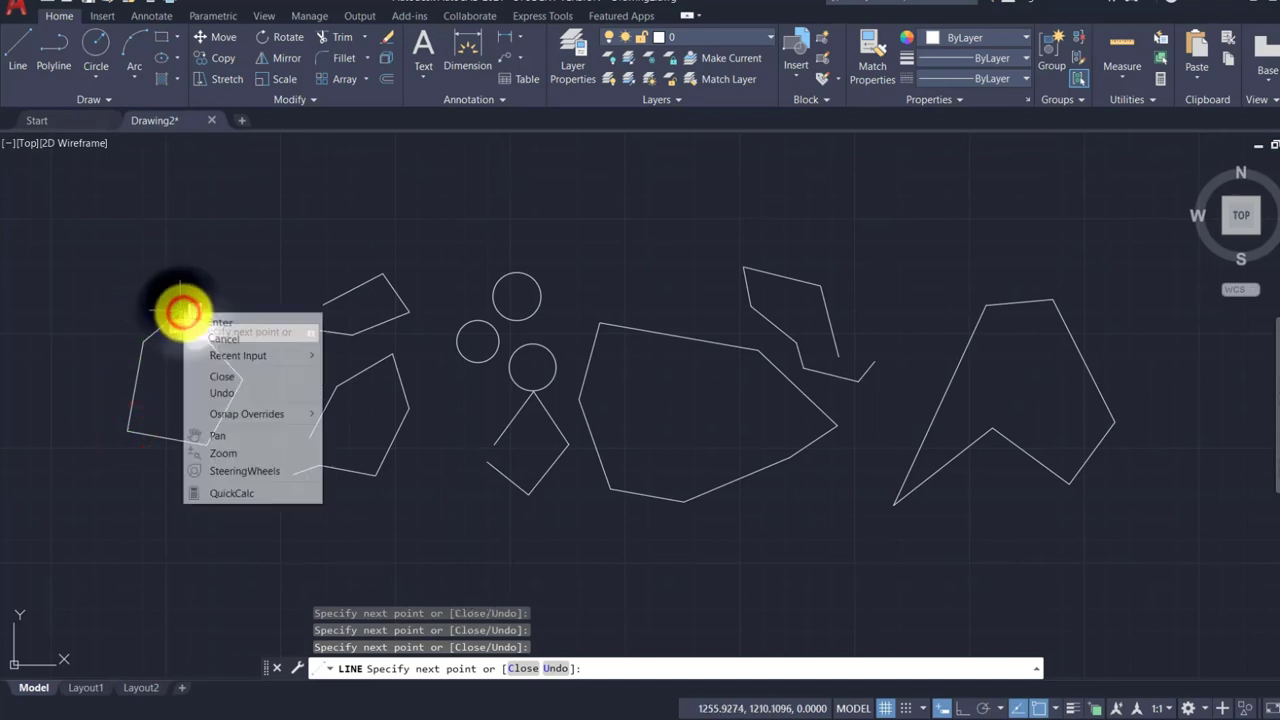
{"action": "left_click", "coordinate": [204, 262]}
{"action": "key", "text": "Return"}
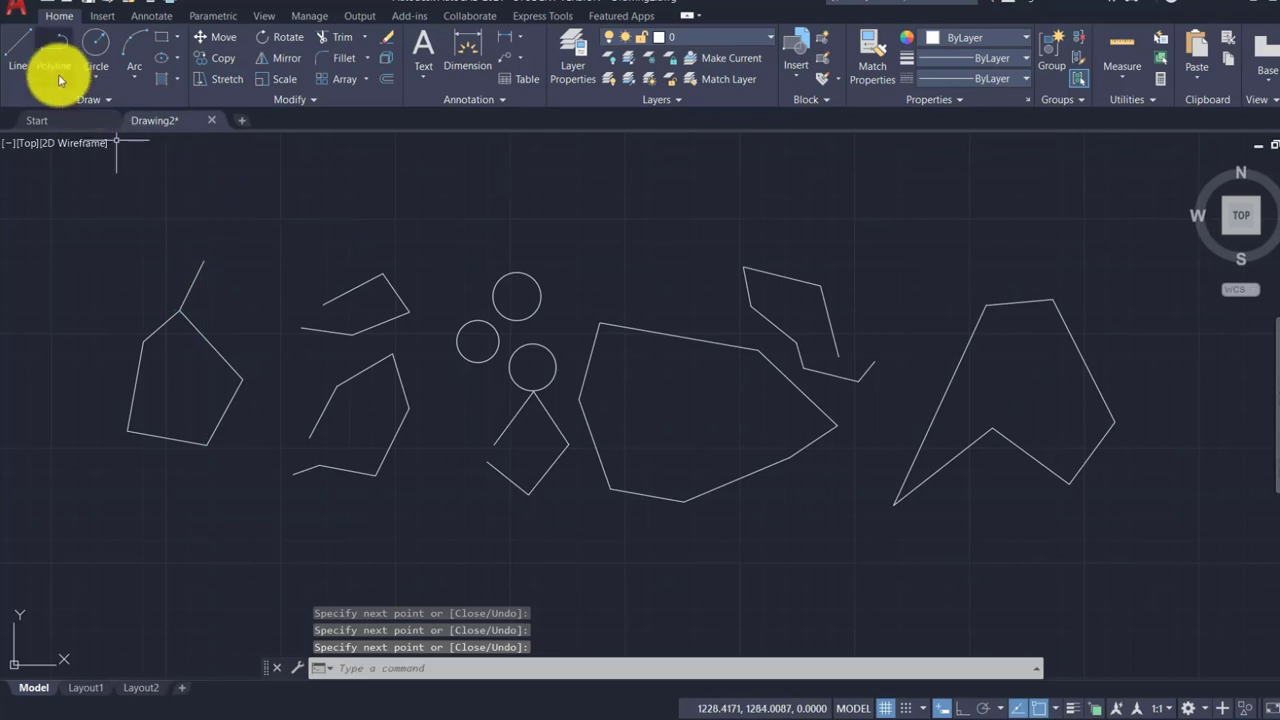
Draw an open chain of four freehand line segments above the five-sided outline and leave the Line command.
{"action": "left_click", "coordinate": [20, 55]}
{"action": "left_click", "coordinate": [200, 209]}
{"action": "left_click", "coordinate": [268, 186]}
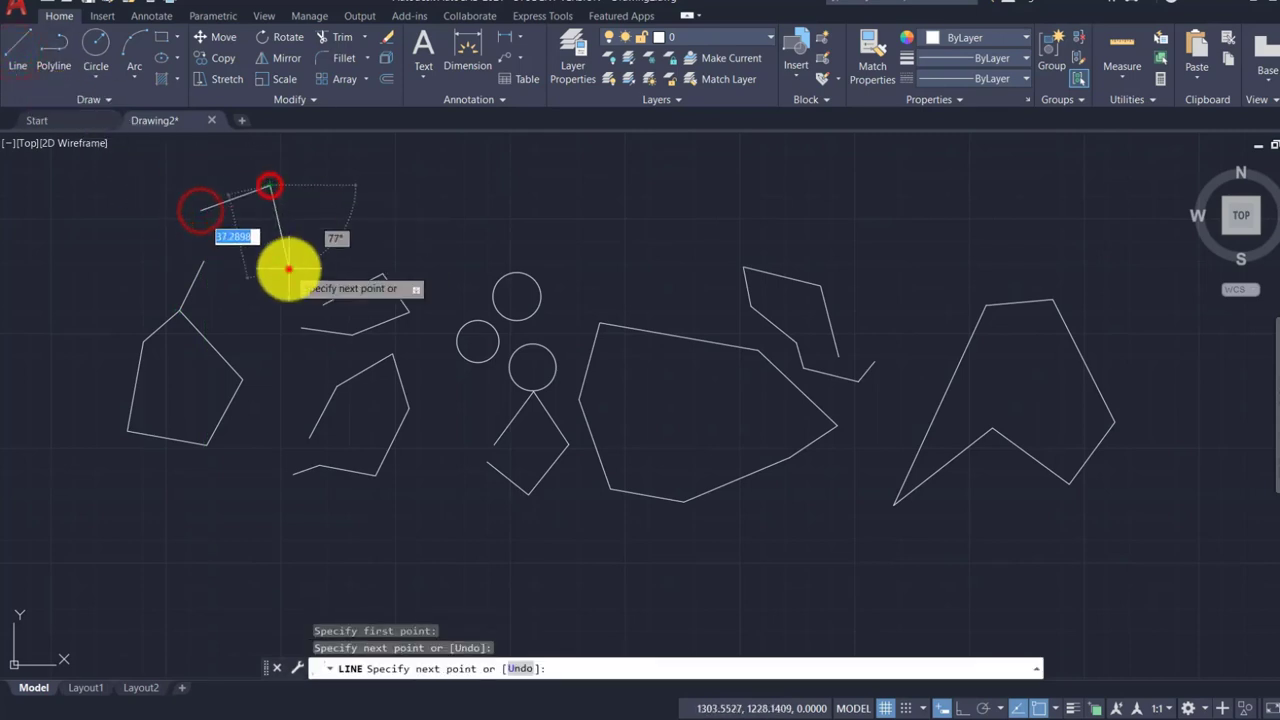
{"action": "left_click", "coordinate": [288, 268]}
{"action": "left_click", "coordinate": [206, 236]}
{"action": "left_click", "coordinate": [126, 222]}
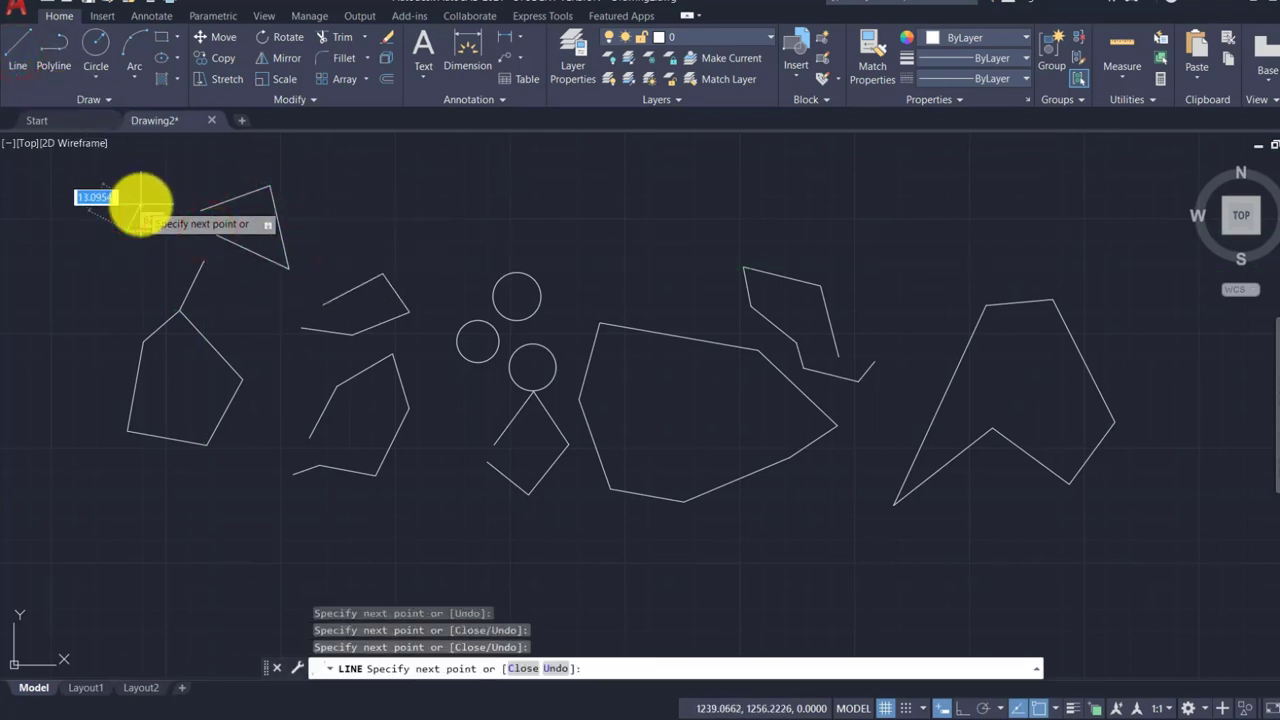
{"action": "key", "text": "Escape"}
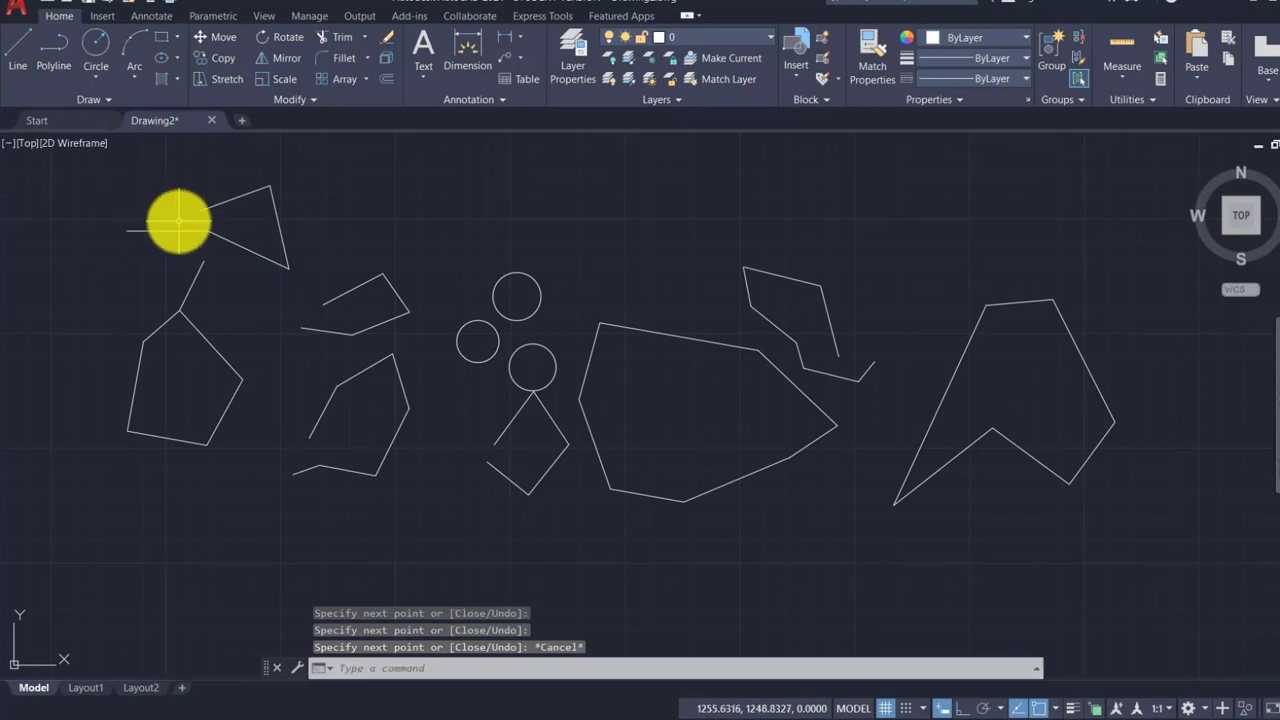
{"action": "key", "text": "Escape"}
Select all the practice shapes in the drawing with a crossing window and delete them.
{"action": "left_click", "coordinate": [1146, 195]}
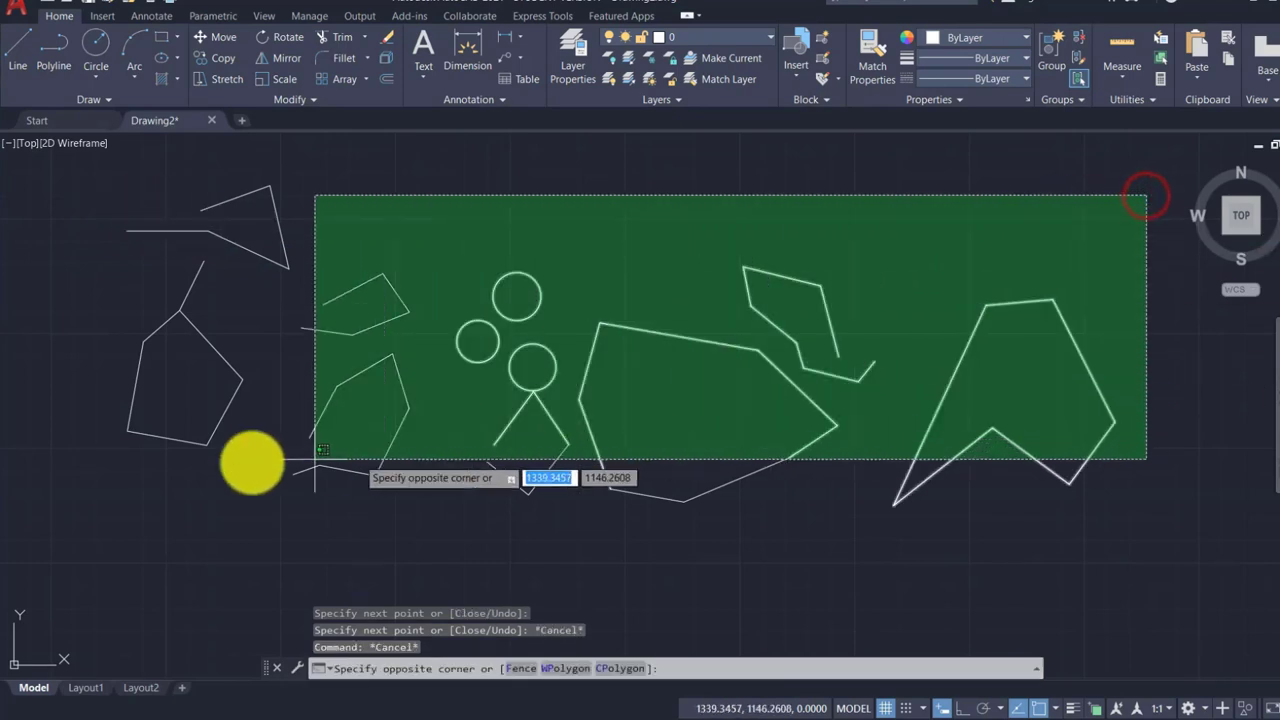
{"action": "left_click", "coordinate": [38, 483]}
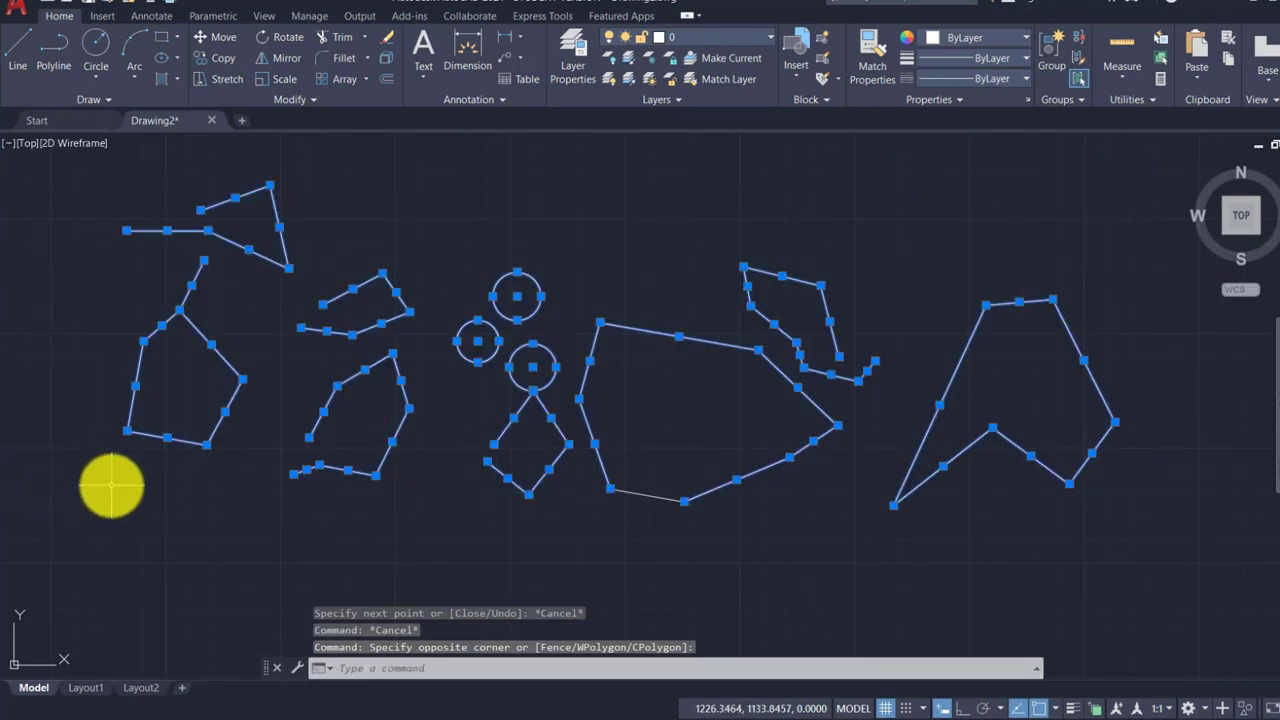
{"action": "key", "text": "Delete"}
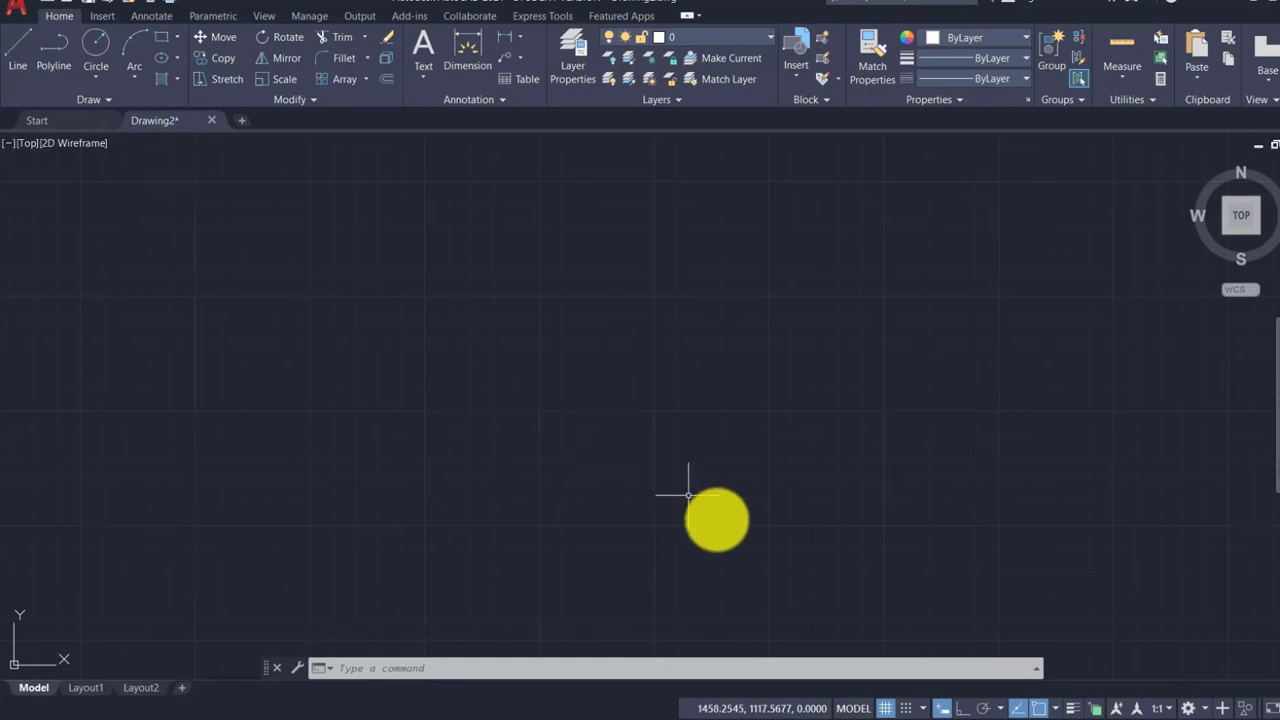
Turn on polar tracking and start a line chain with a horizontal segment 50 units long running to the right.
{"action": "left_click", "coordinate": [983, 708]}
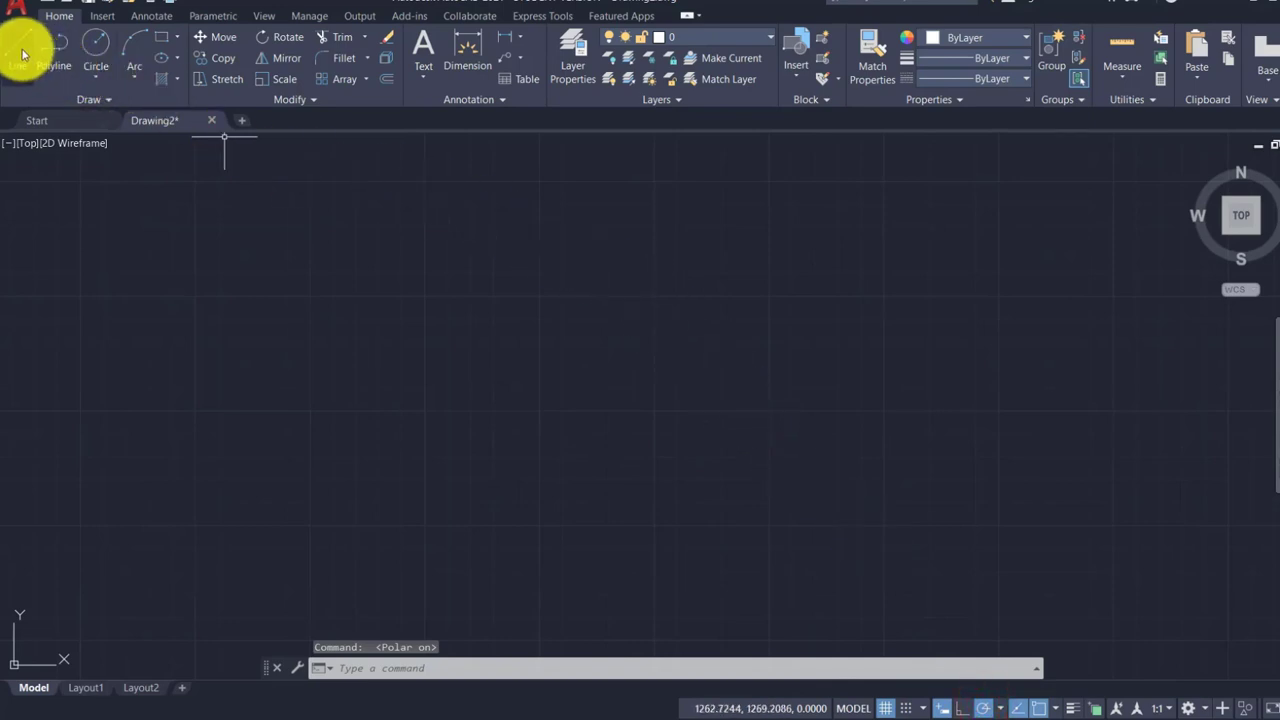
{"action": "type", "text": "l"}
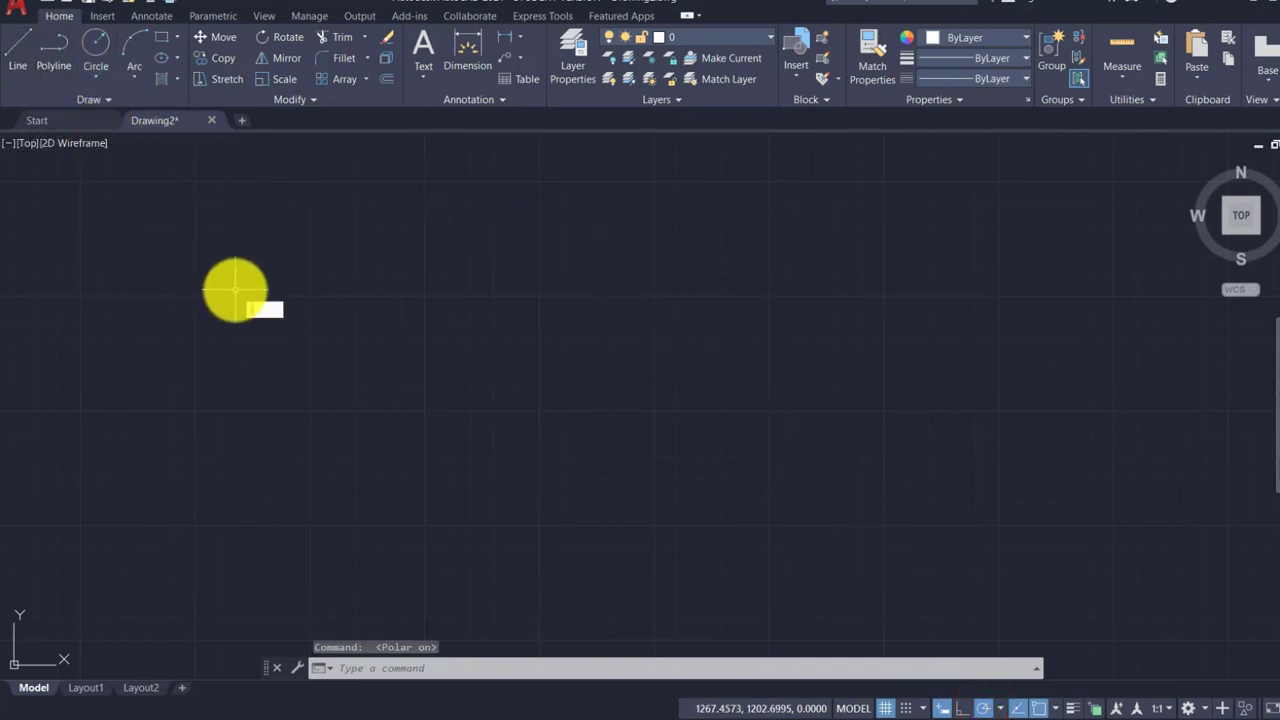
{"action": "key", "text": "Return"}
{"action": "left_click", "coordinate": [373, 455]}
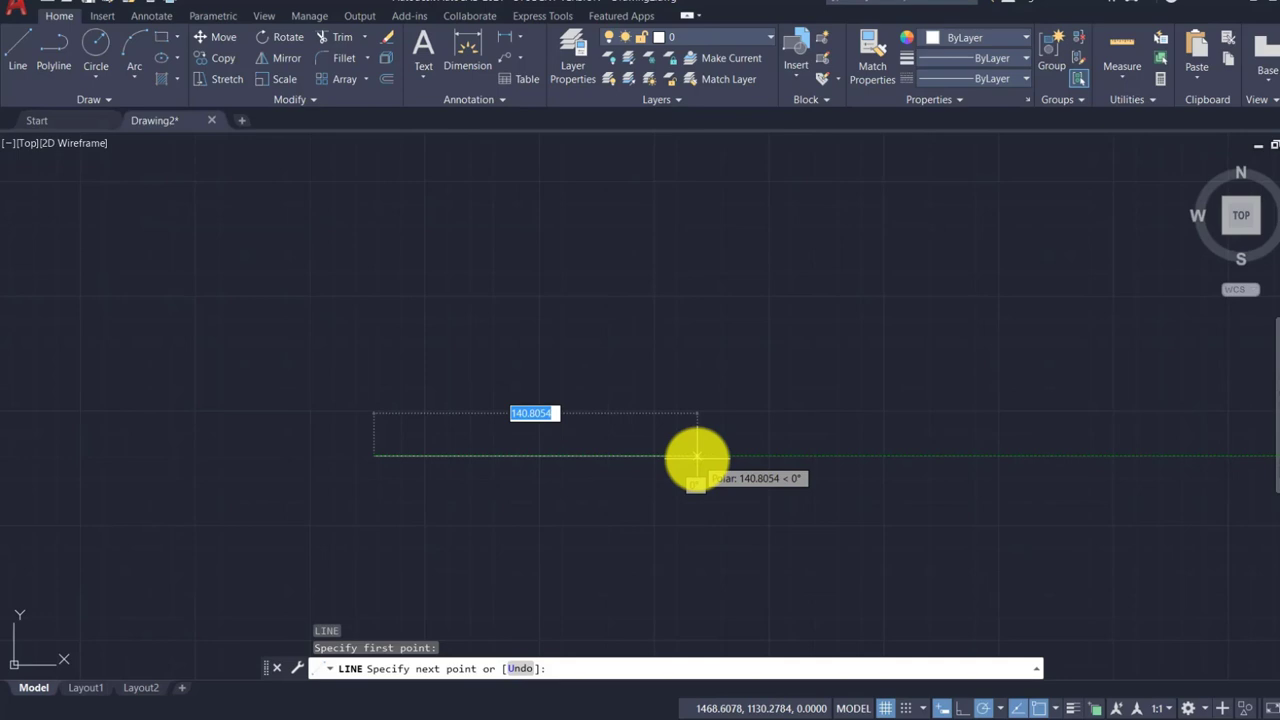
{"action": "type", "text": "5"}
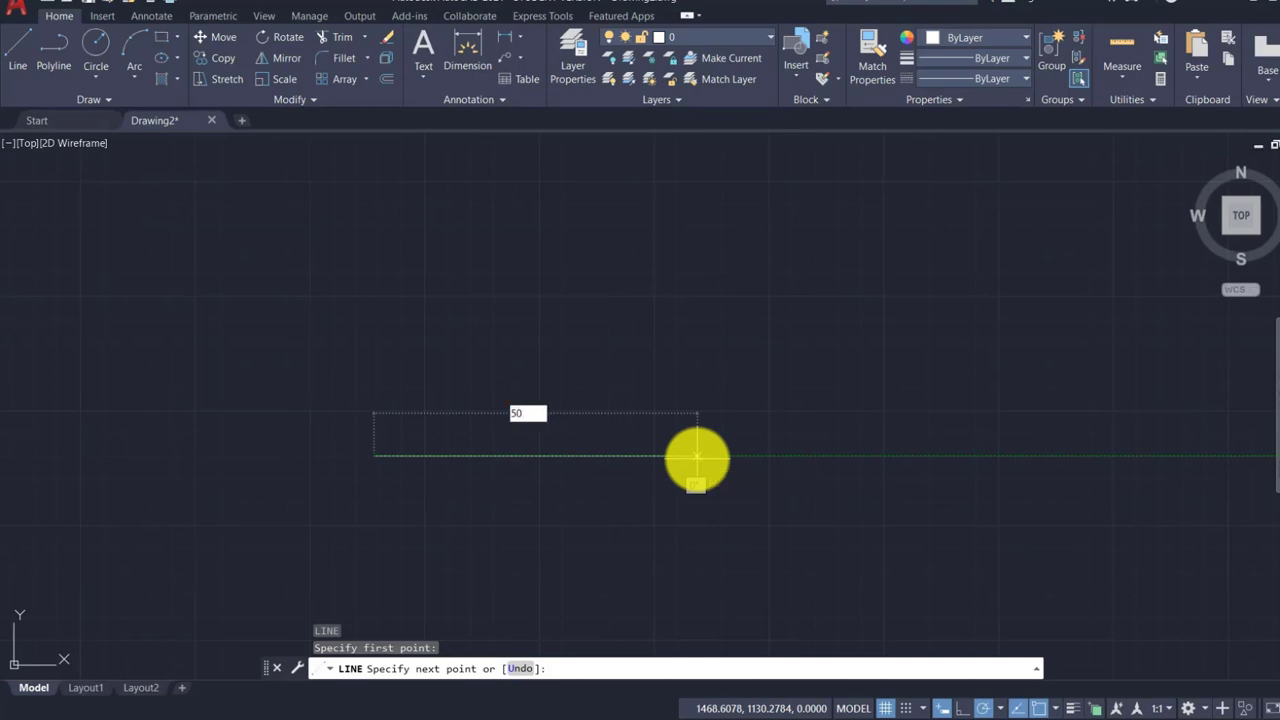
{"action": "type", "text": "0"}
{"action": "key", "text": "Return"}
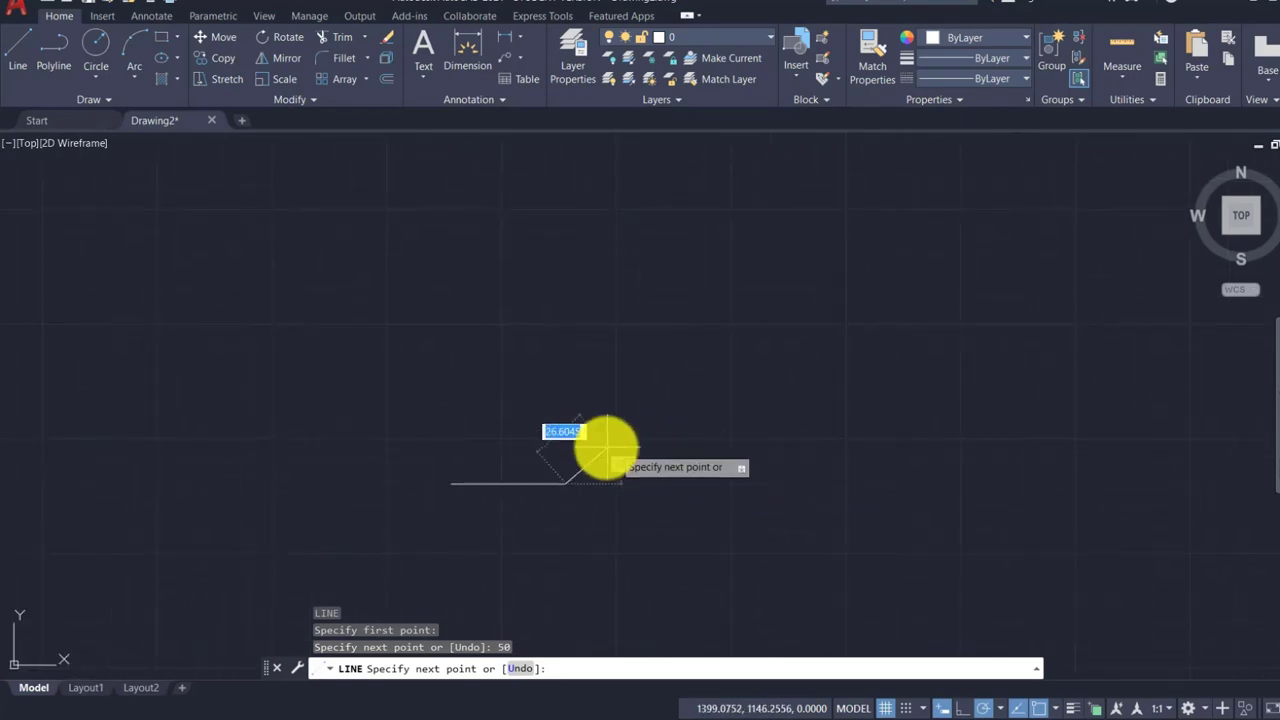
Continue the chain 60 units straight up and 70 units to the left, undoing and redrawing the 70-unit segment once.
{"action": "scroll", "coordinate": [601, 421], "scroll_direction": "up", "scroll_amount": 4}
{"action": "mouse_move", "coordinate": [587, 435]}
{"action": "middle_mouse_down"}
{"action": "mouse_move", "coordinate": [674, 403]}
{"action": "mouse_move", "coordinate": [754, 397]}
{"action": "middle_mouse_up"}
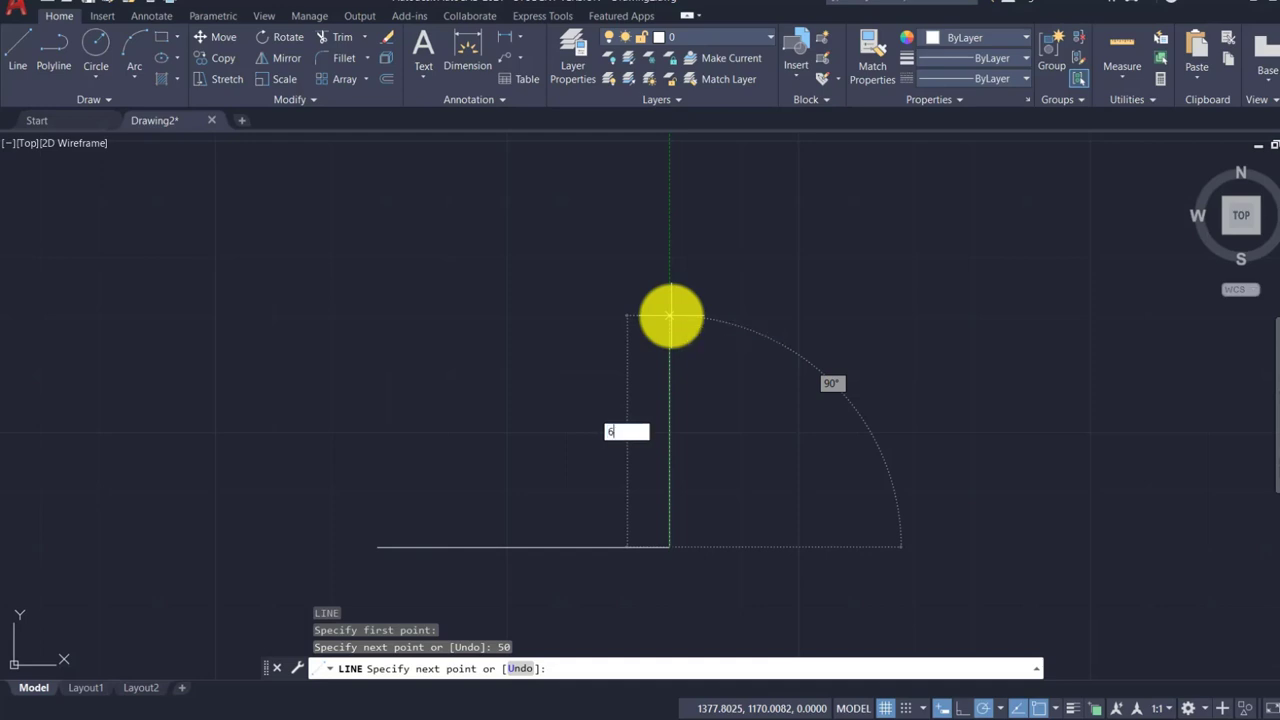
{"action": "key", "text": "Return"}
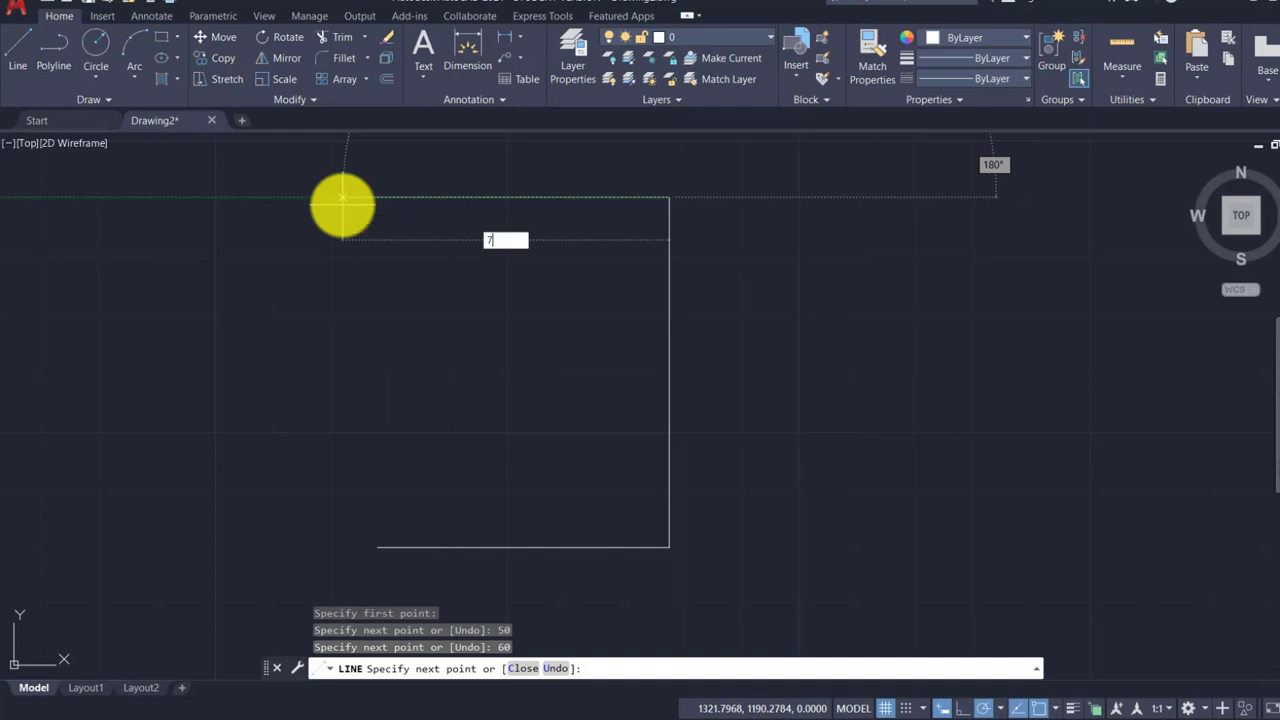
{"action": "key", "text": "Return"}
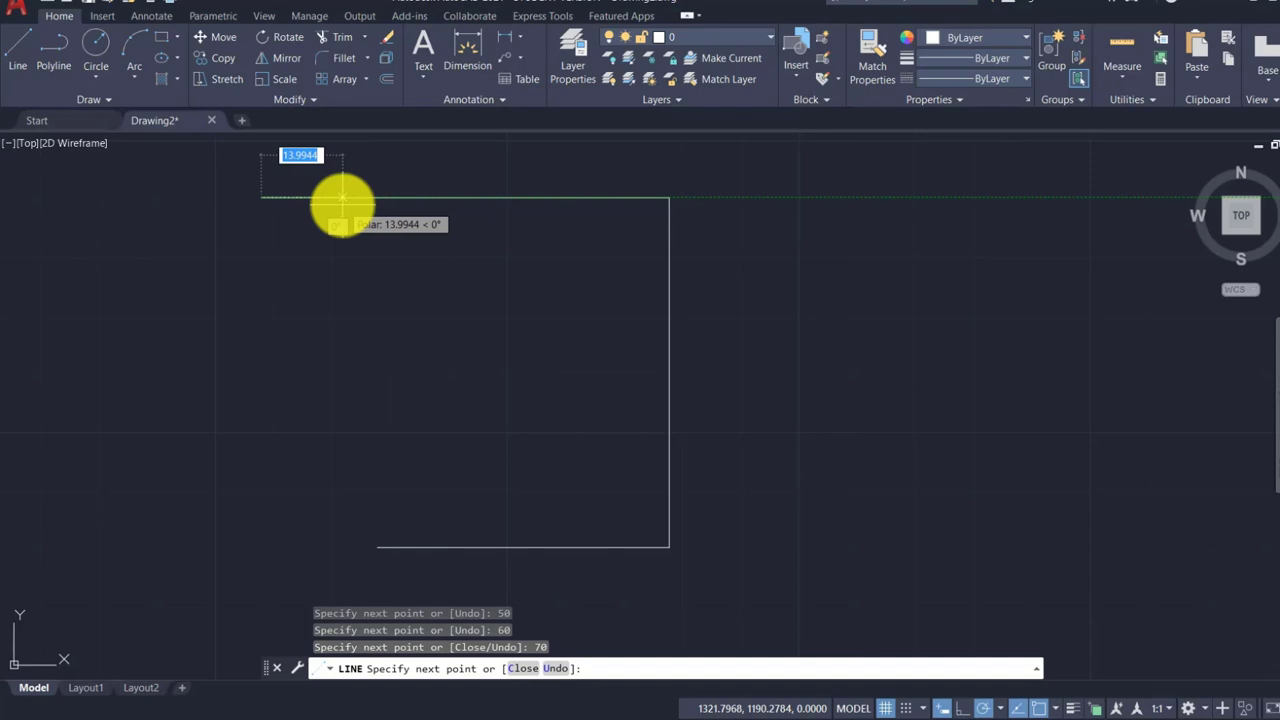
{"action": "type", "text": "u"}
{"action": "key", "text": "Return"}
{"action": "type", "text": "70"}
{"action": "key", "text": "Return"}
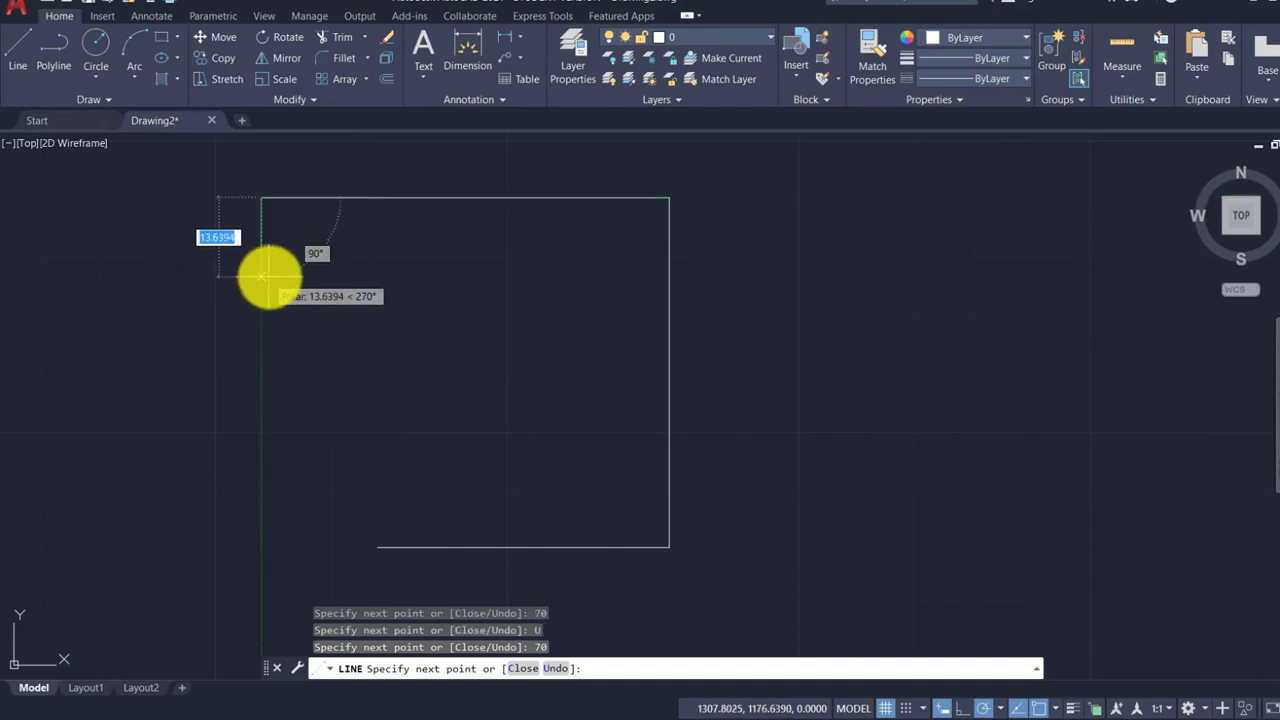
Add a vertical segment about 13.6 units down and three freehand segments back to the chain's start point, and end the line.
{"action": "left_click", "coordinate": [261, 278]}
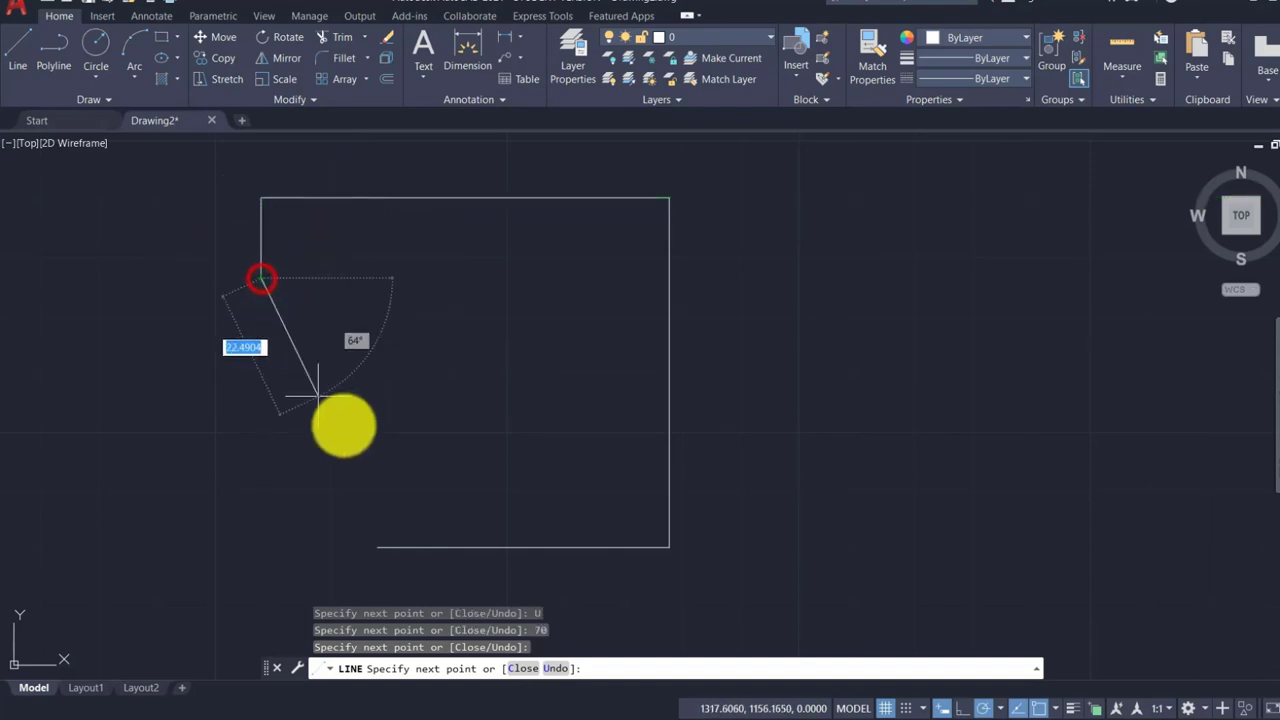
{"action": "left_click", "coordinate": [318, 430]}
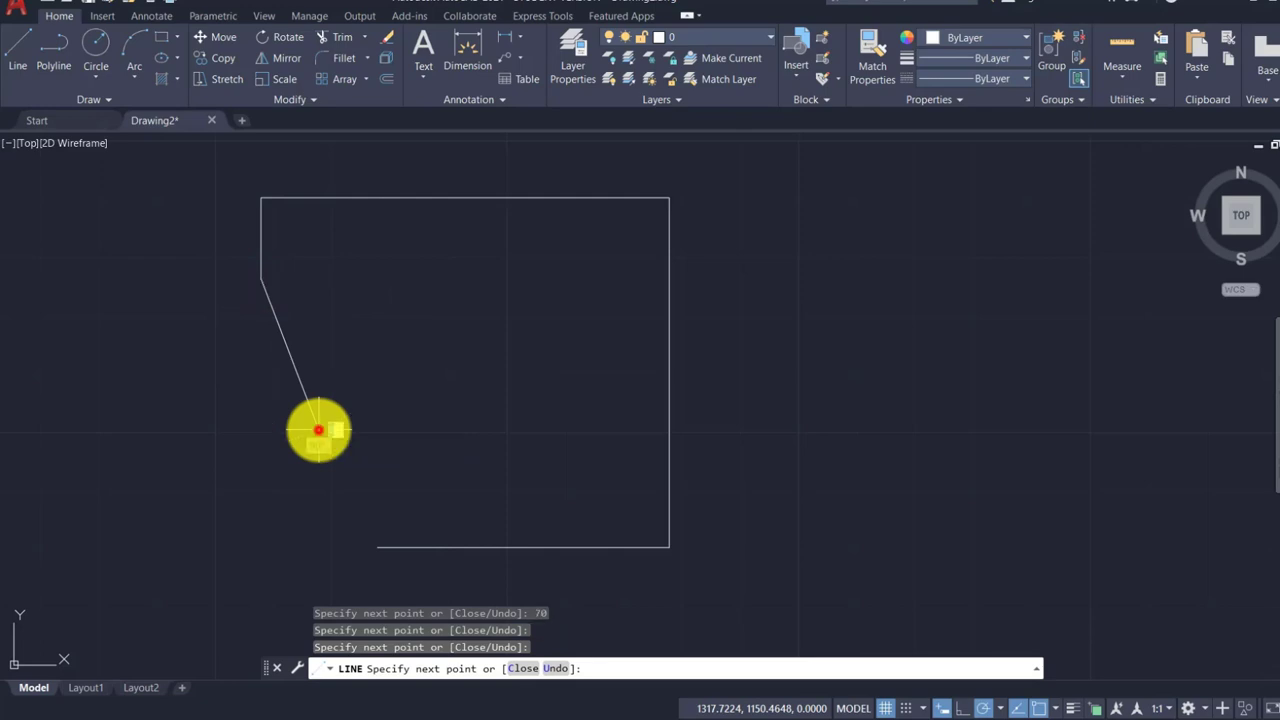
{"action": "left_click", "coordinate": [353, 490]}
{"action": "left_click", "coordinate": [372, 545]}
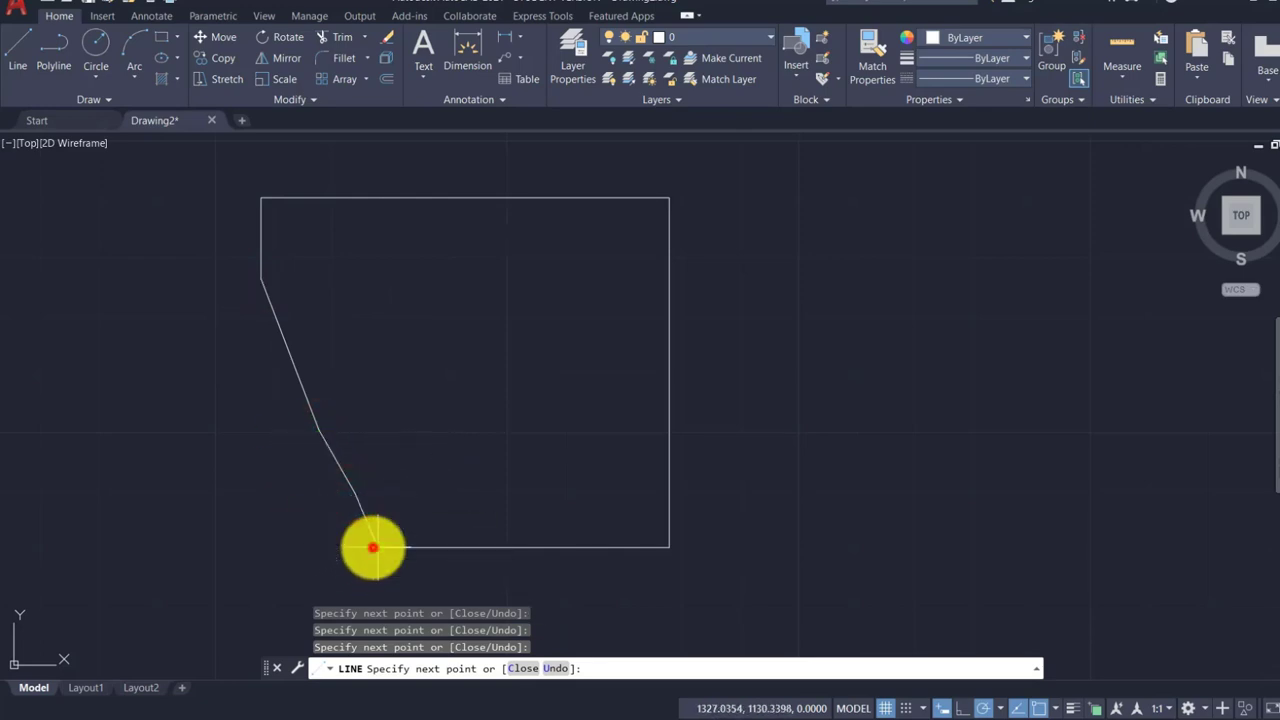
{"action": "right_click", "coordinate": [864, 320]}
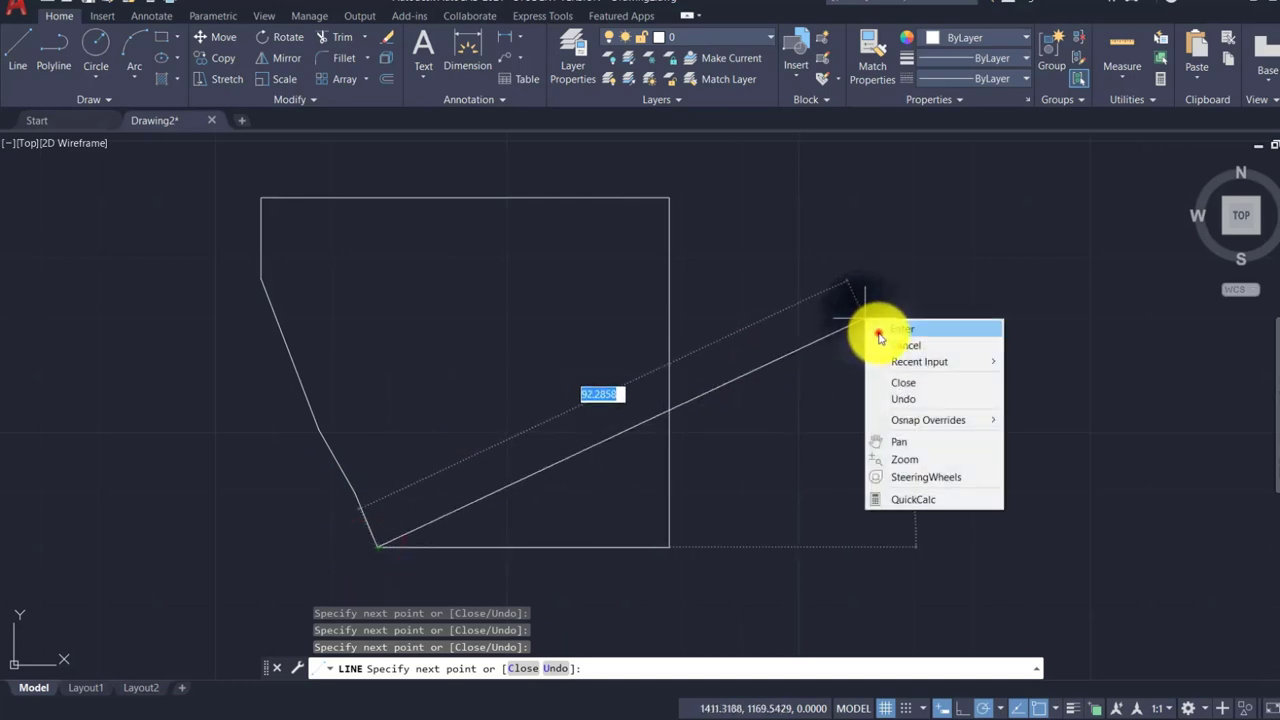
{"action": "left_click", "coordinate": [878, 329]}
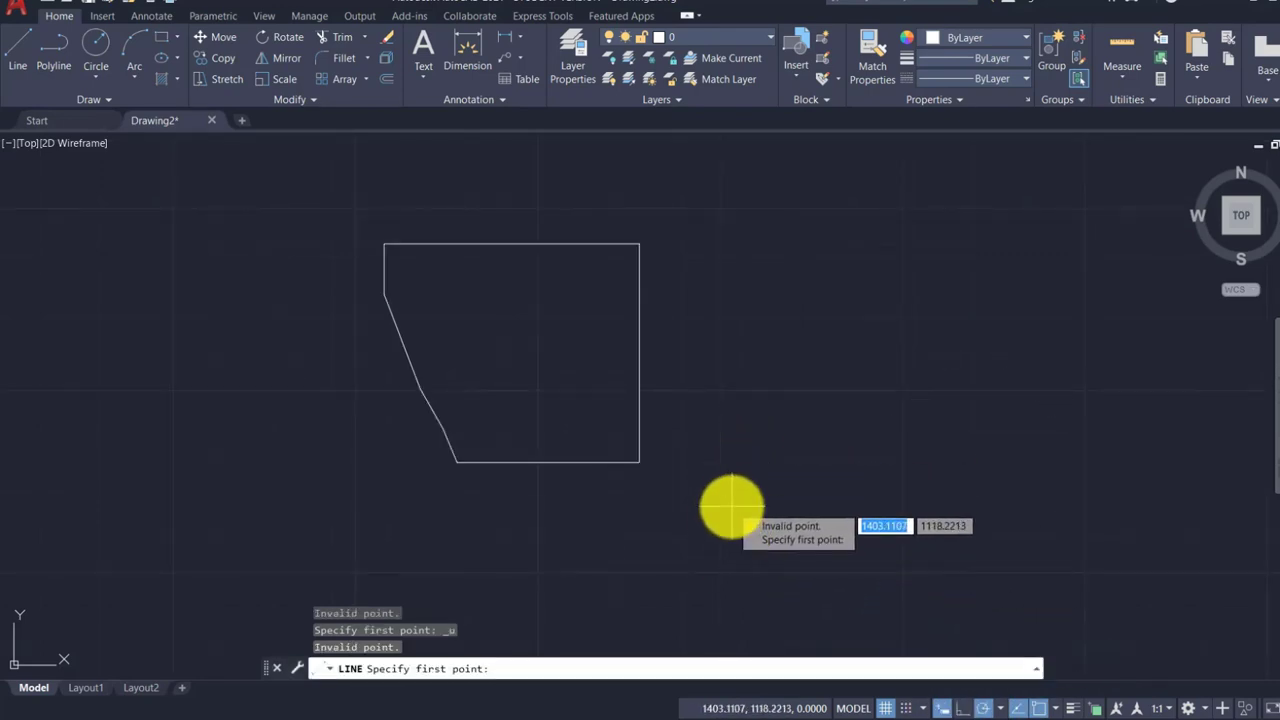
Set the polar tracking angles to 45-degree increments (45, 90, 135, 180).
{"action": "left_click", "coordinate": [980, 708]}
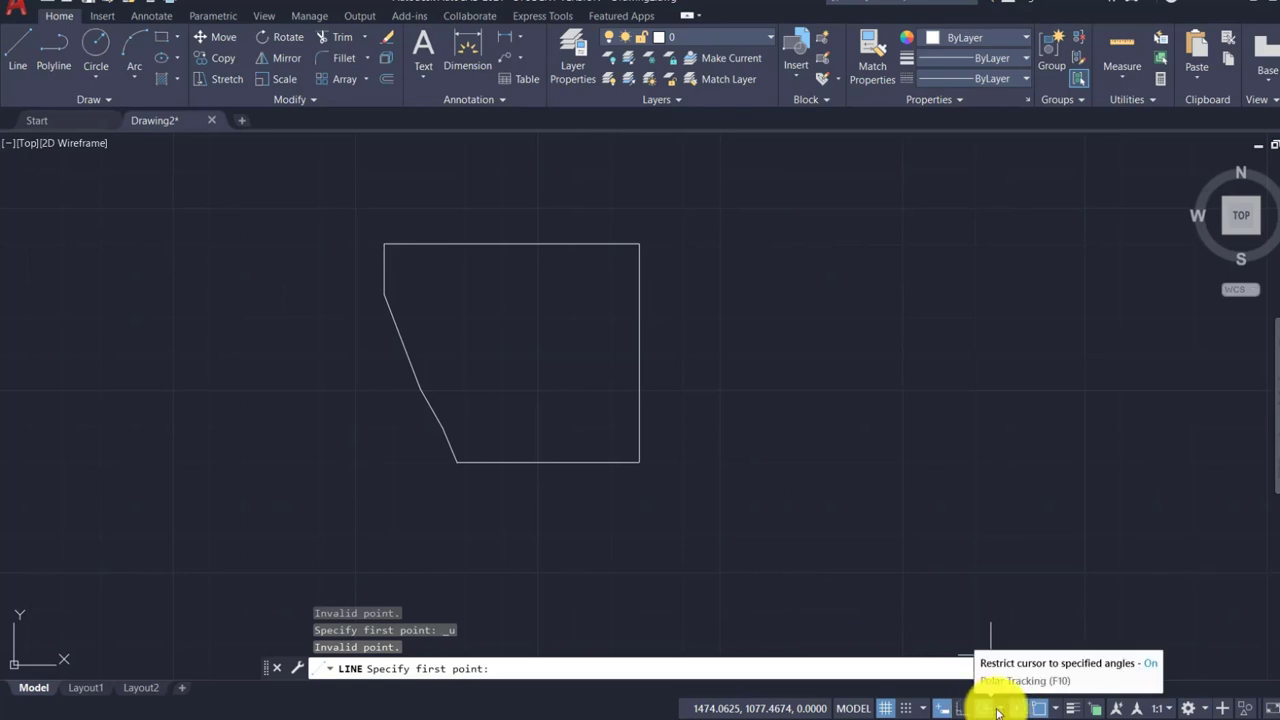
{"action": "left_click", "coordinate": [997, 710]}
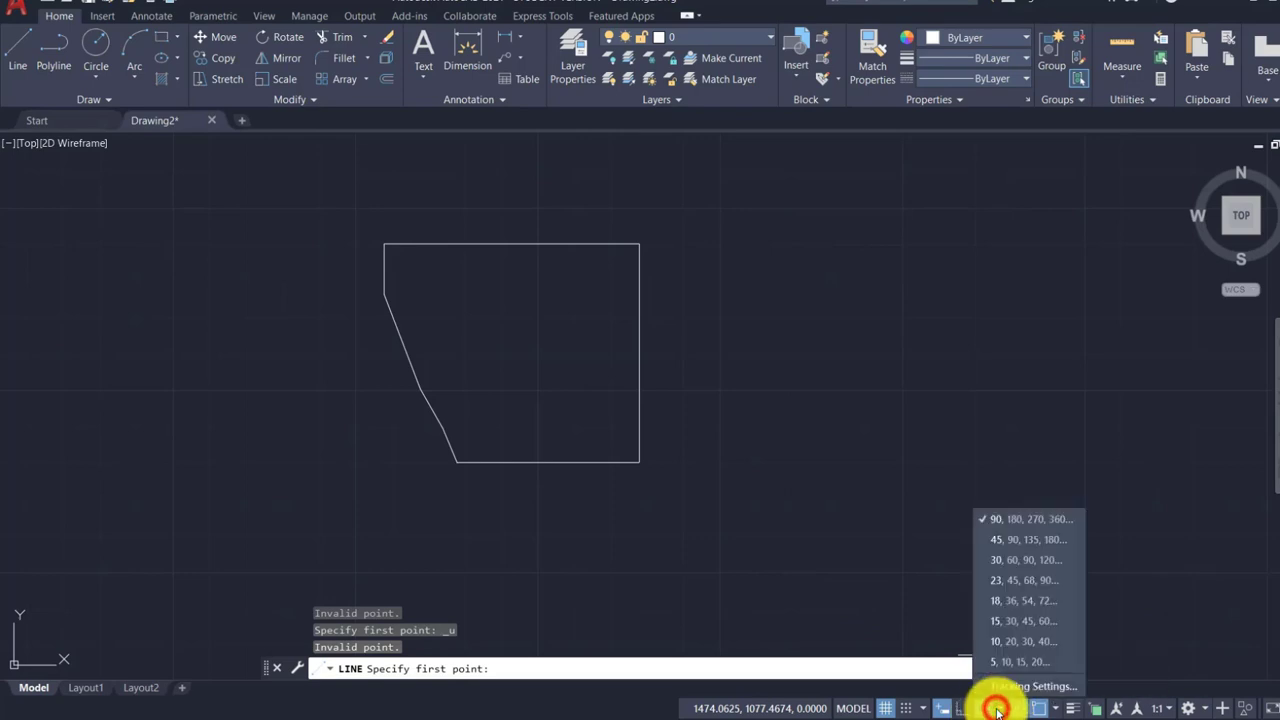
{"action": "left_click", "coordinate": [1018, 541]}
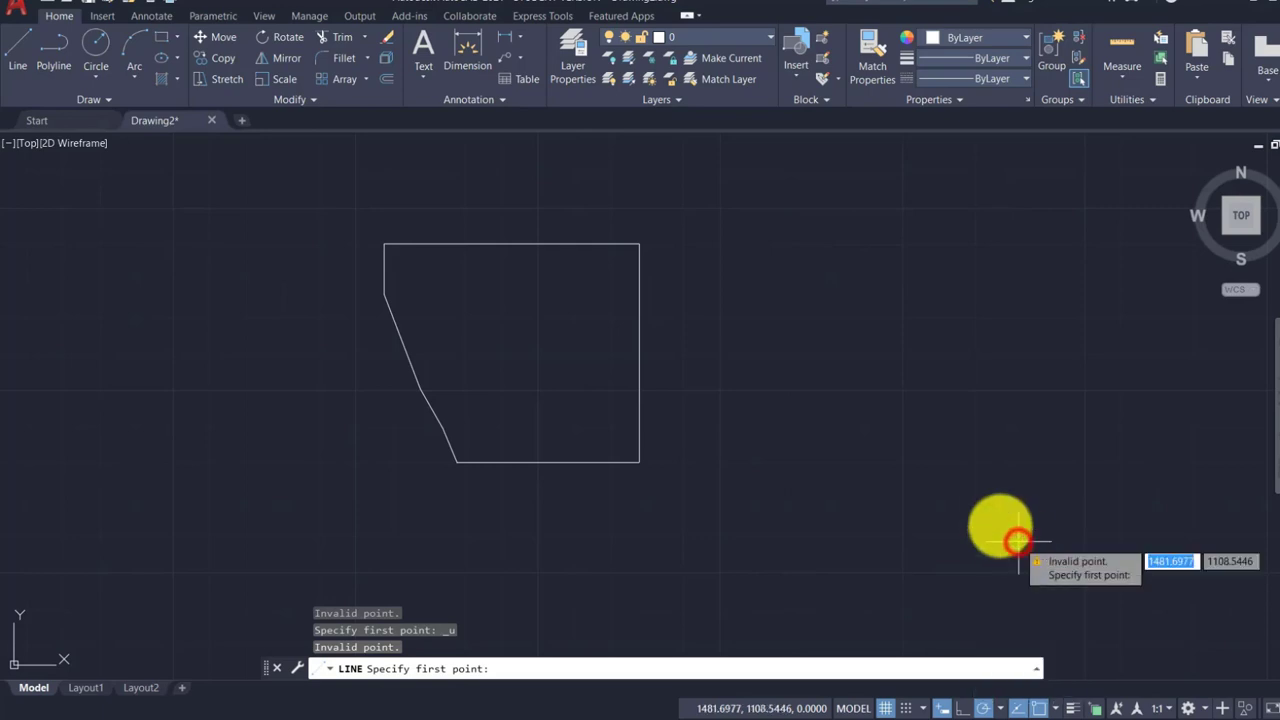
Draw an open four-segment chain right of the outline, the first three segments along 45-degree diagonals and the last freehand, and end the line.
{"action": "left_click", "coordinate": [20, 46]}
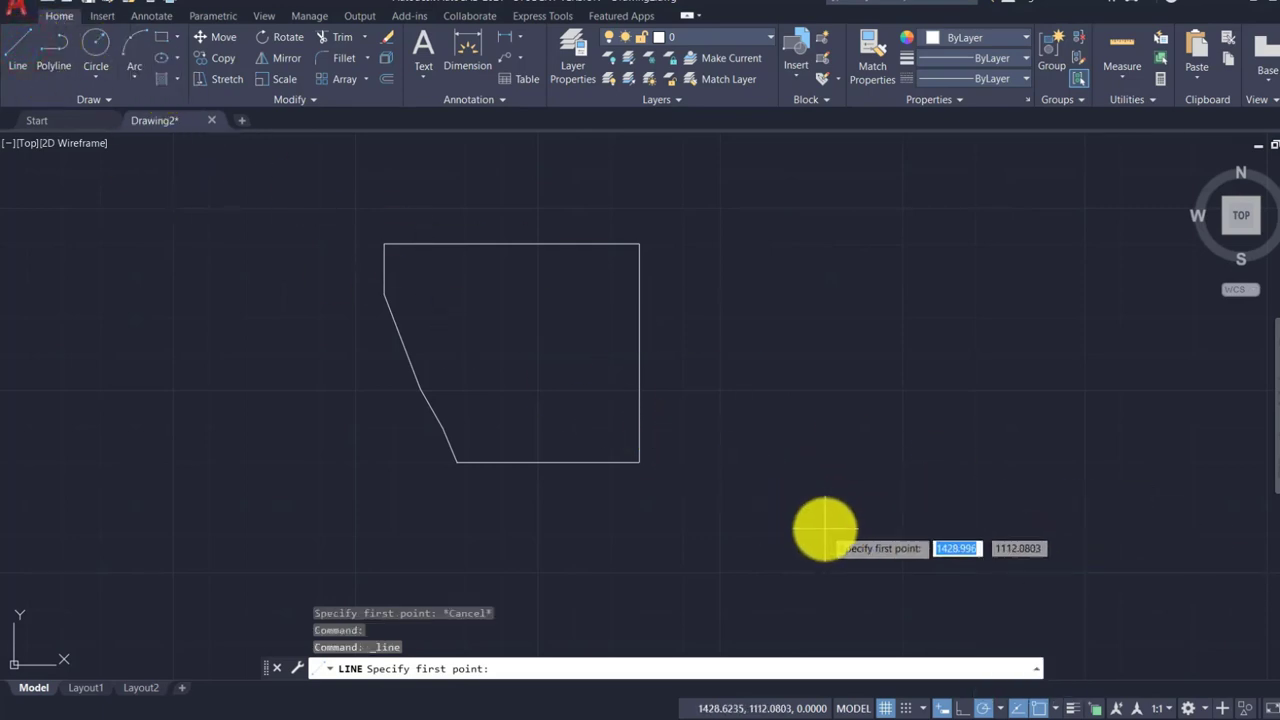
{"action": "left_click", "coordinate": [823, 528]}
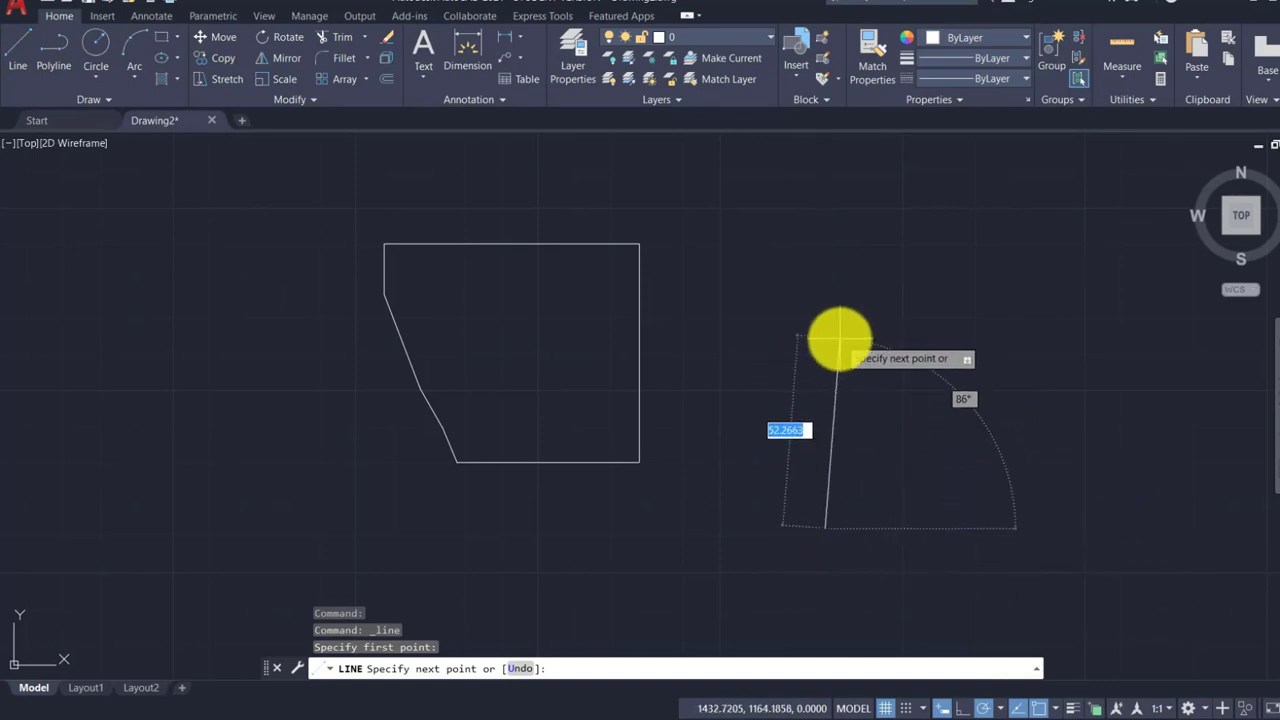
{"action": "left_click", "coordinate": [983, 372]}
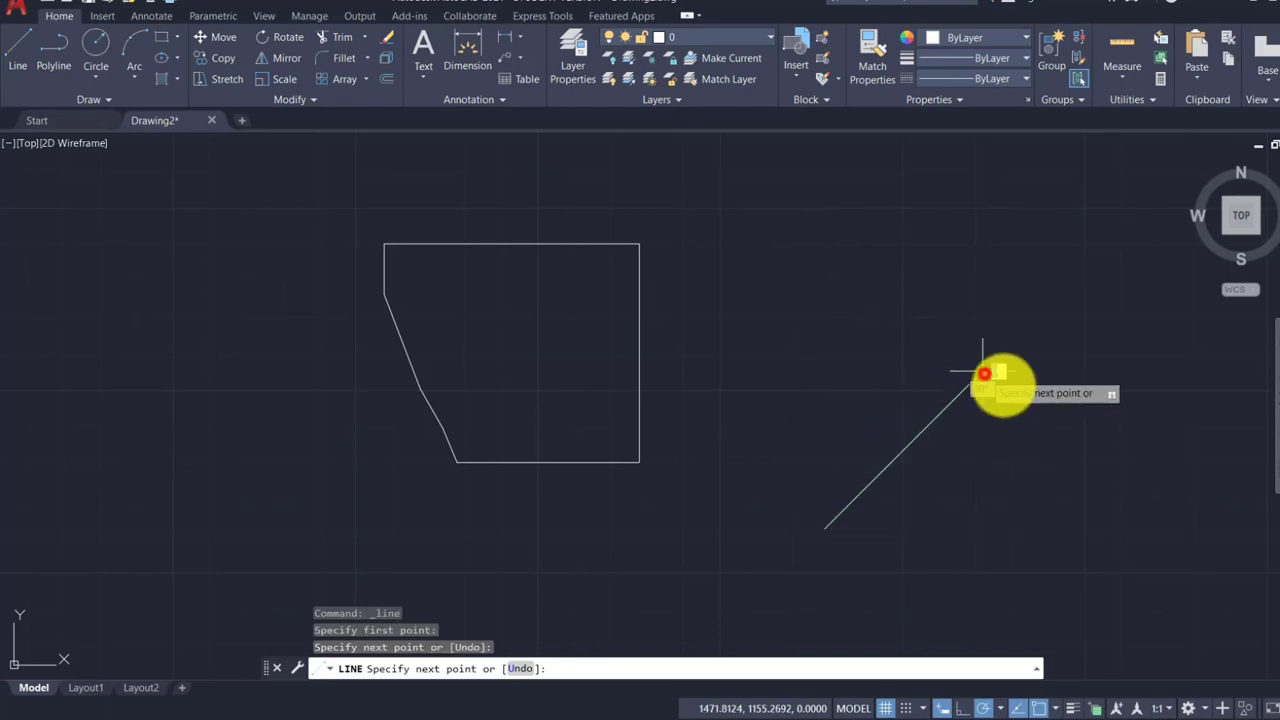
{"action": "left_click", "coordinate": [1091, 481]}
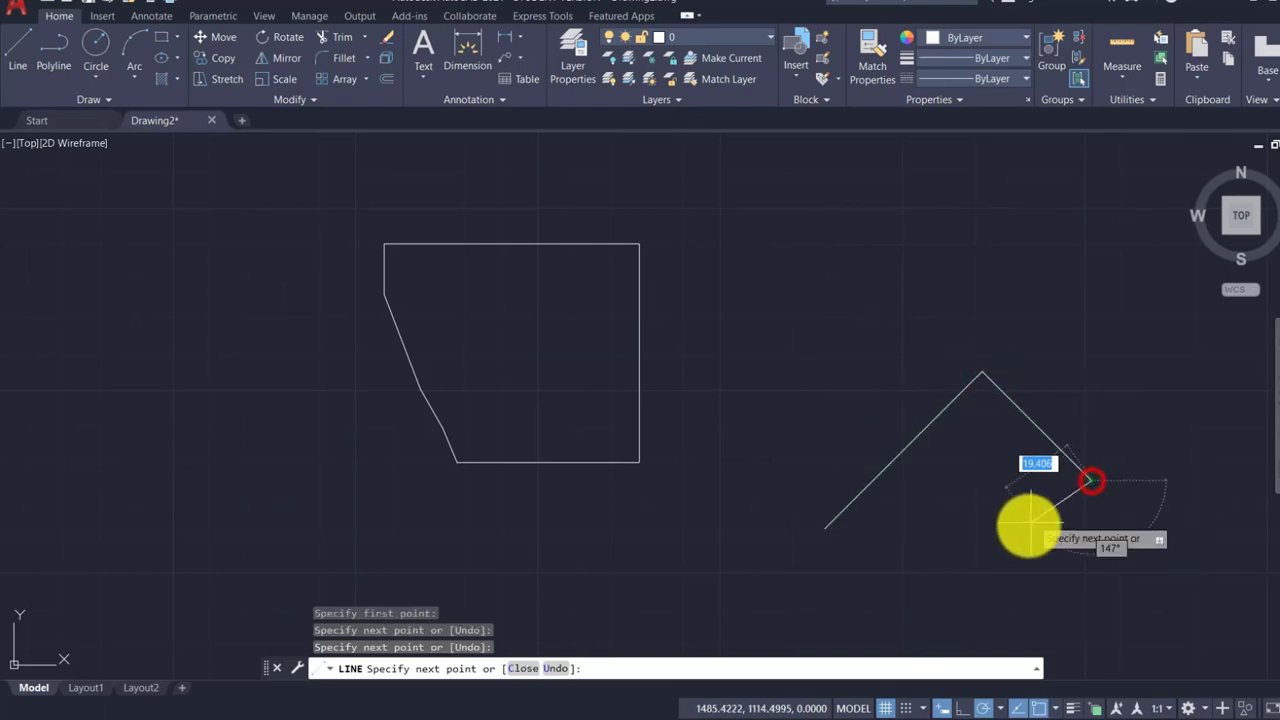
{"action": "left_click", "coordinate": [1000, 571]}
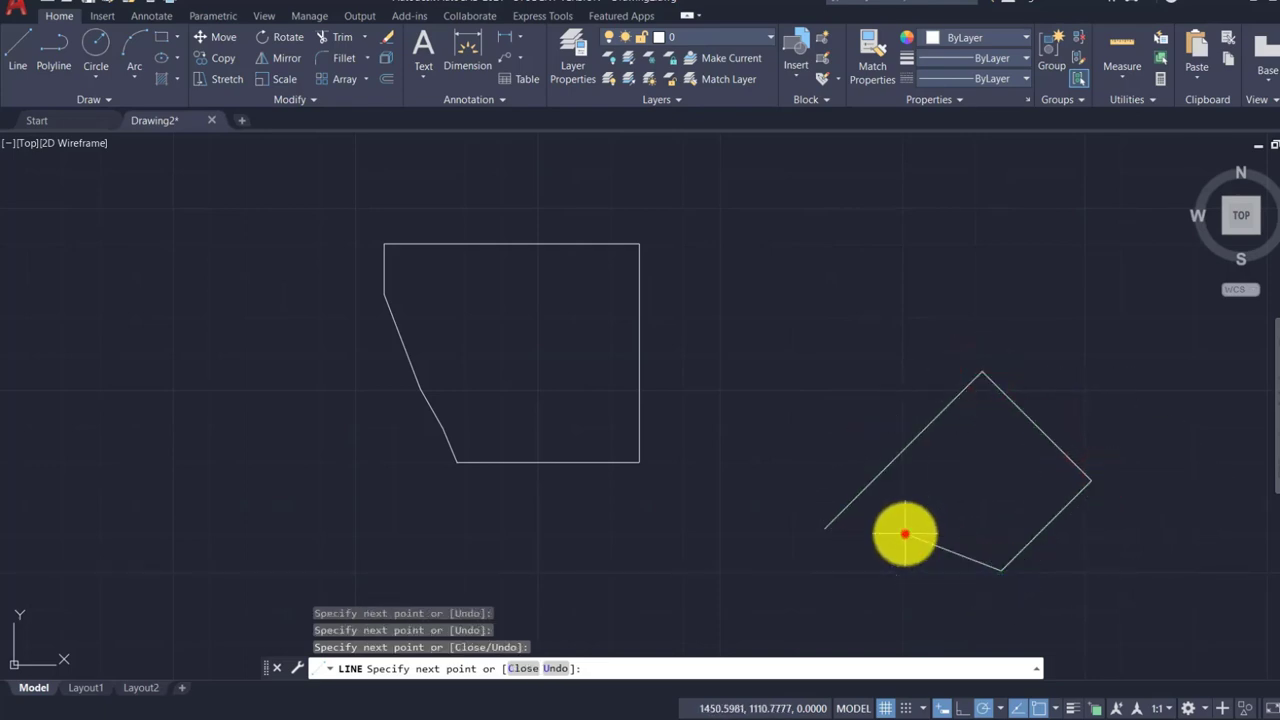
{"action": "right_click", "coordinate": [905, 535]}
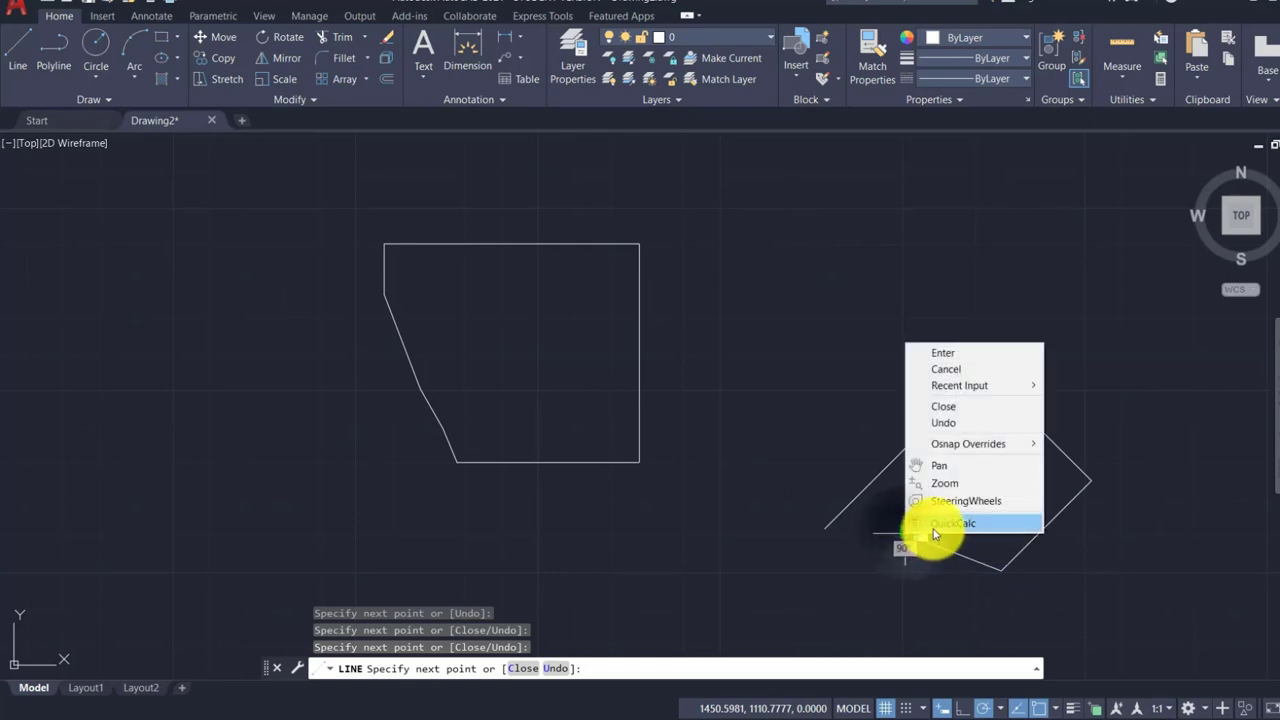
{"action": "left_click", "coordinate": [955, 355]}
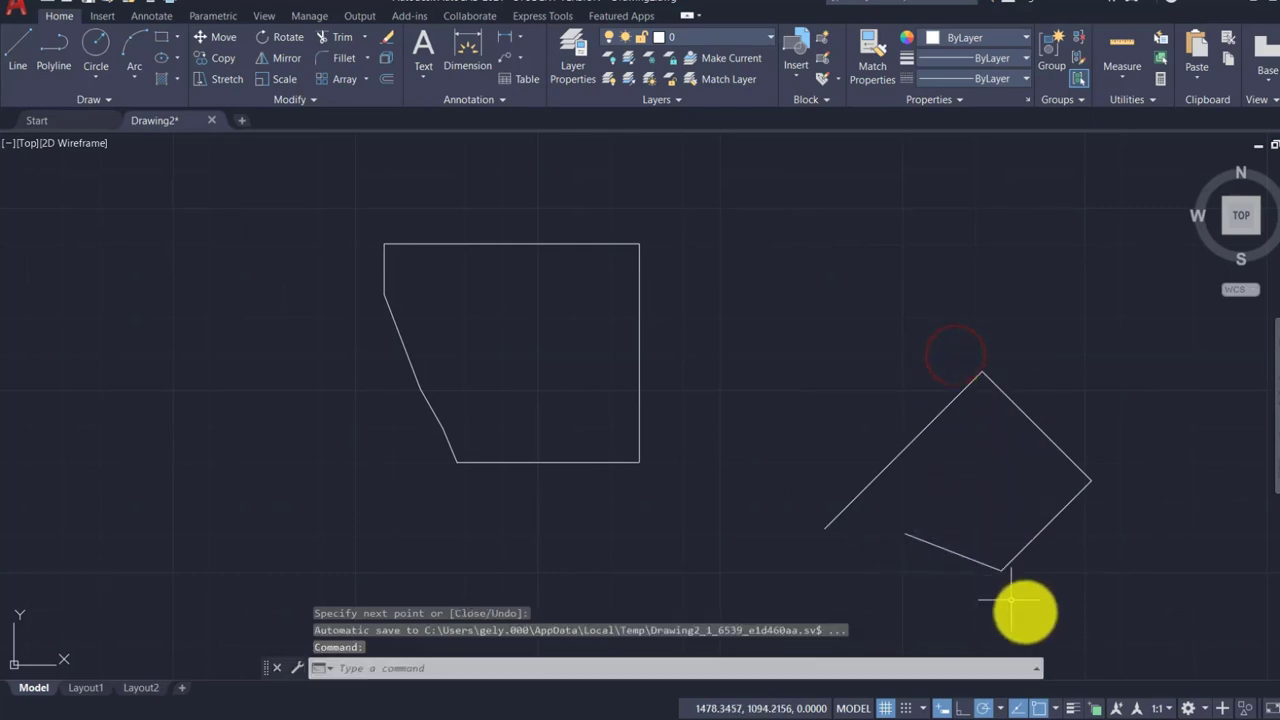
Toggle object snap off and back on, and open the Object Snap settings to examine the enabled snap modes.
{"action": "left_click", "coordinate": [1036, 707]}
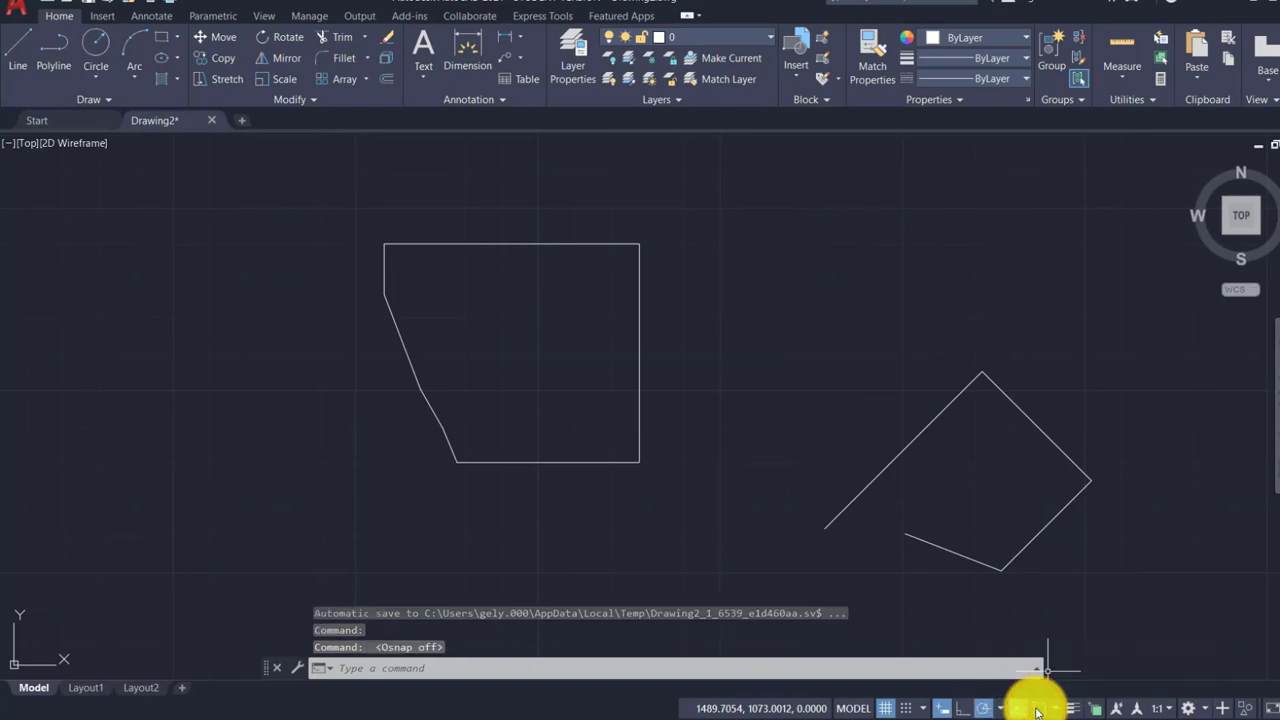
{"action": "left_click", "coordinate": [1037, 708]}
{"action": "left_click", "coordinate": [1056, 710]}
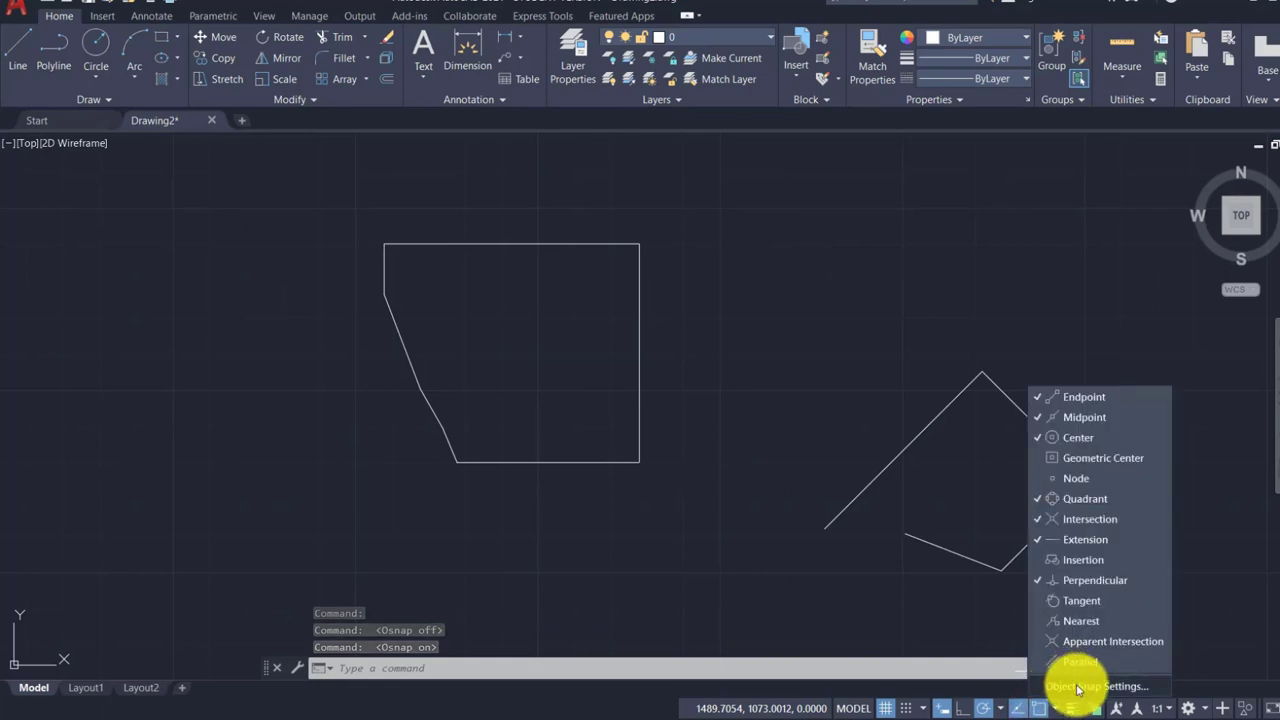
{"action": "left_click", "coordinate": [1077, 686]}
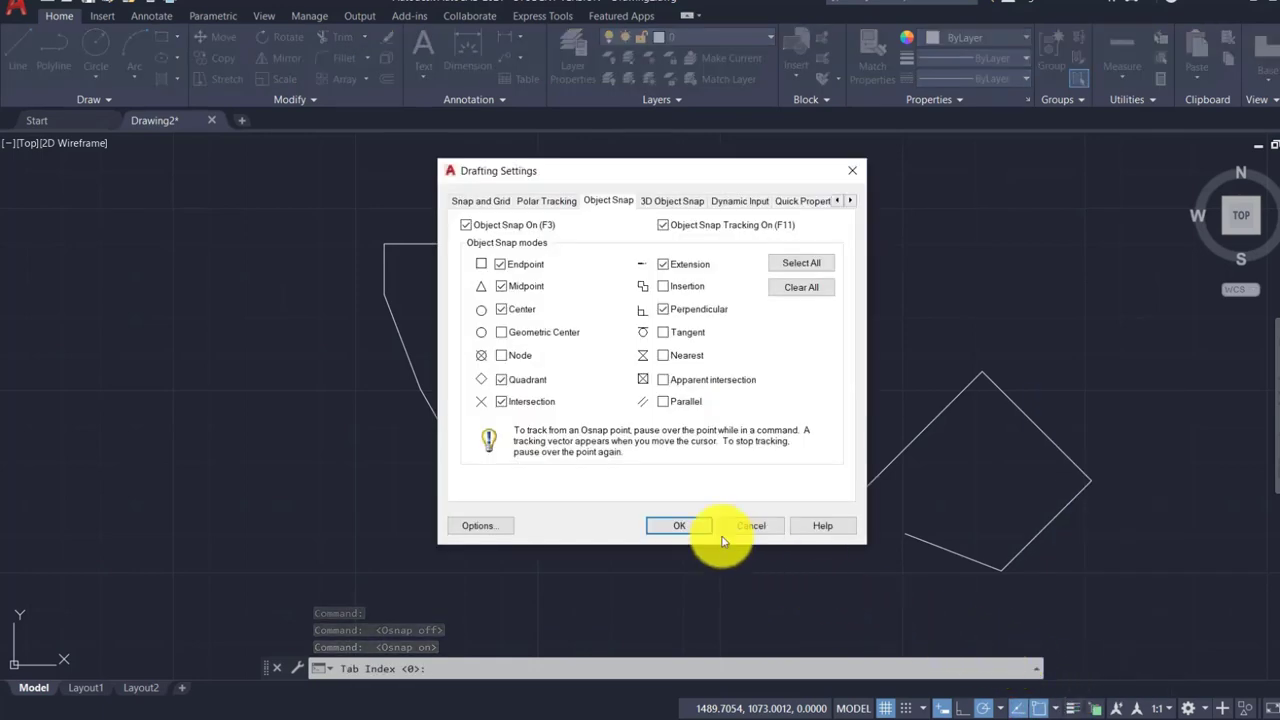